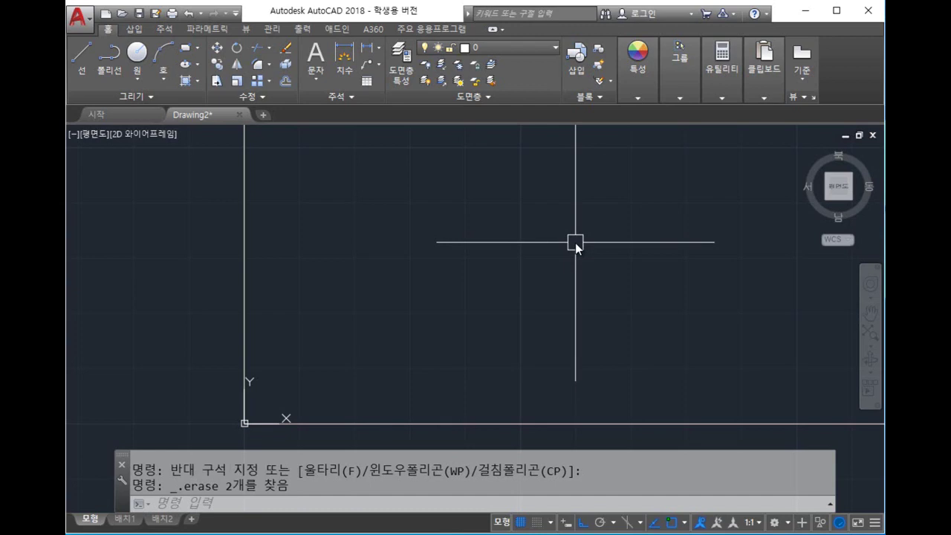
pyautogui.write('l')
pyautogui.press('space')
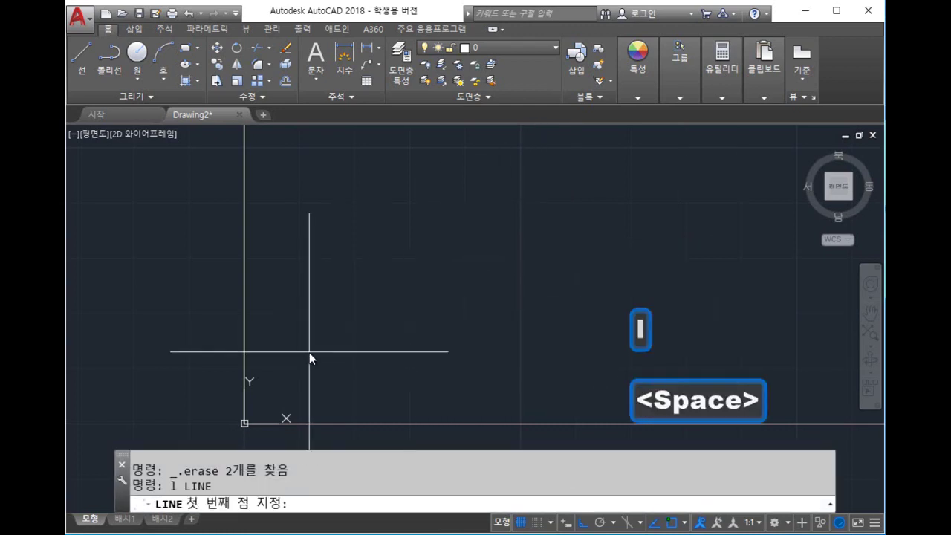
pyautogui.write('0,0')
pyautogui.press('Return')
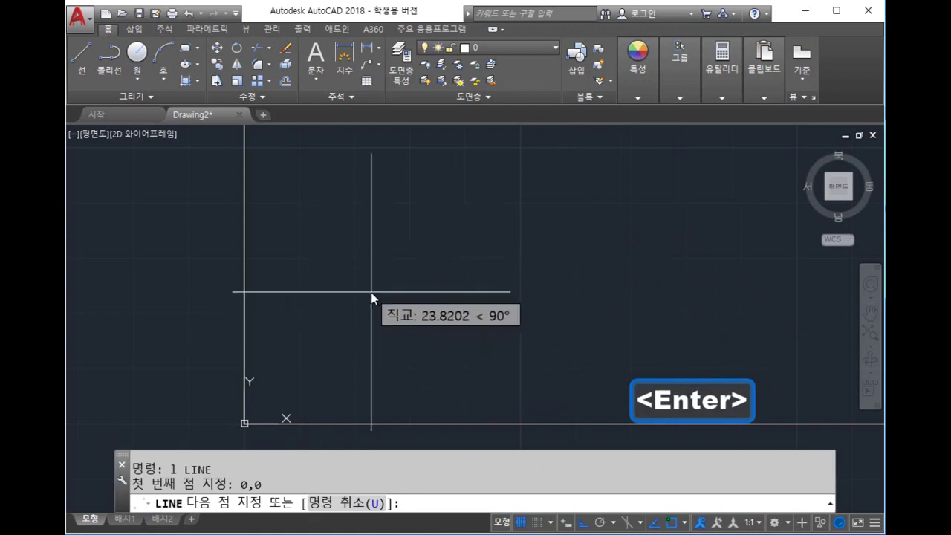
pyautogui.press('F8')
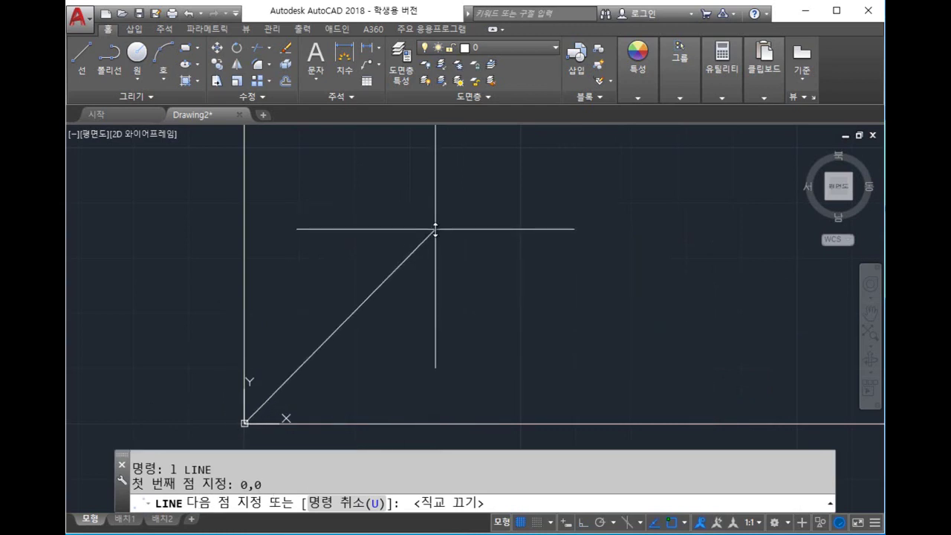
pyautogui.write('@30,30')
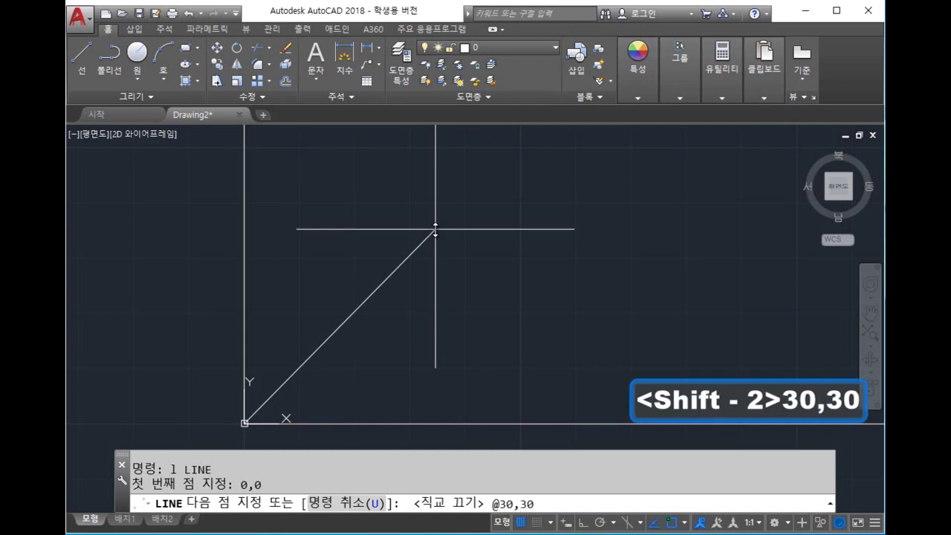
pyautogui.press('Return')
pyautogui.press('Escape')
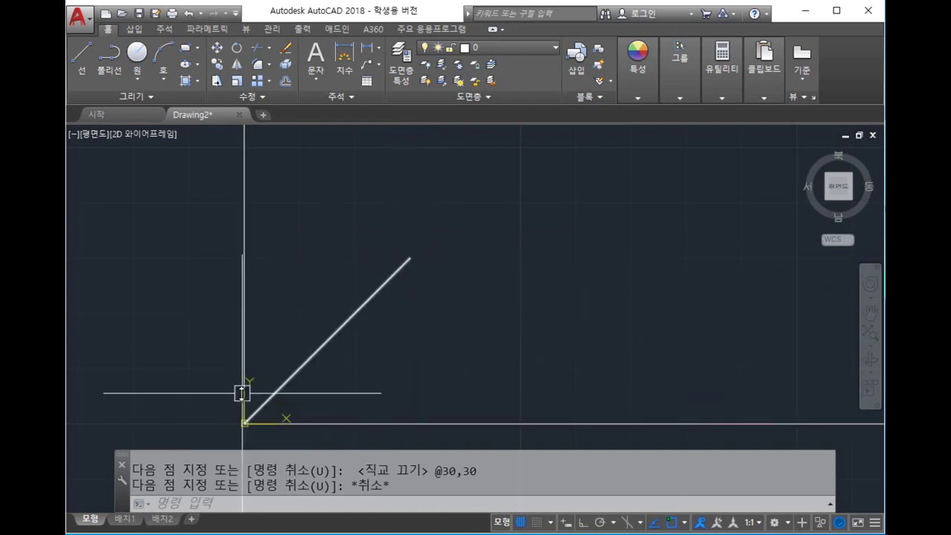
pyautogui.moveTo(372, 371); pyautogui.dragTo(361, 372, button='middle')
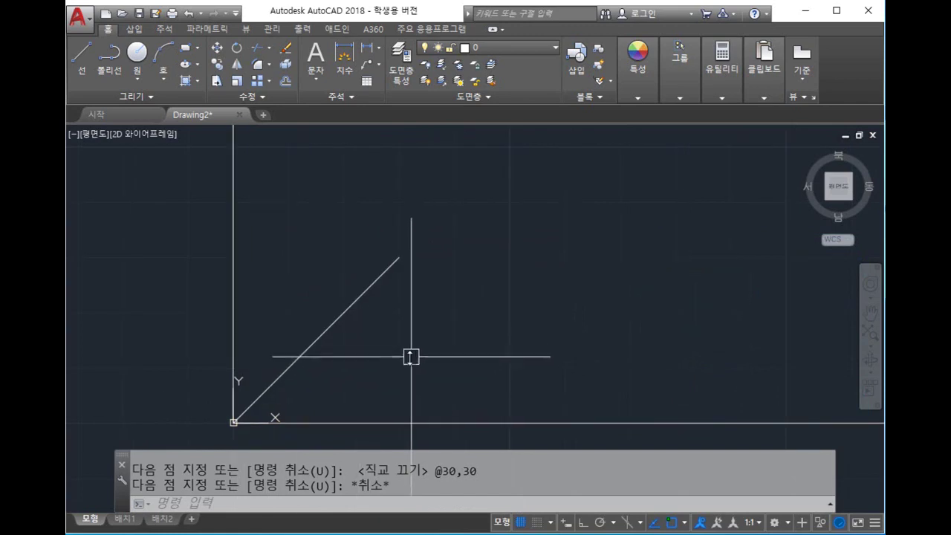
pyautogui.write('dli')
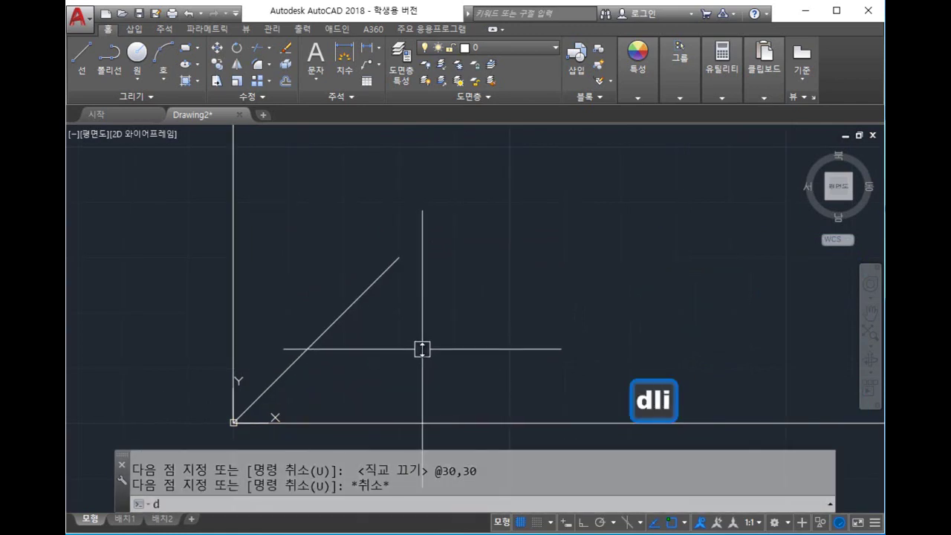
pyautogui.press('space')
pyautogui.press('Escape')
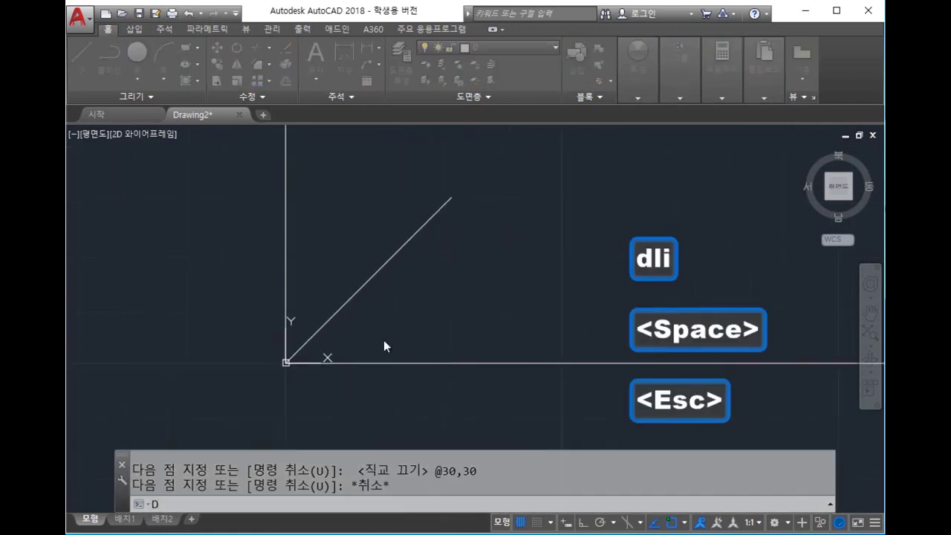
pyautogui.press('Escape')
pyautogui.write('dli')
pyautogui.press('space')
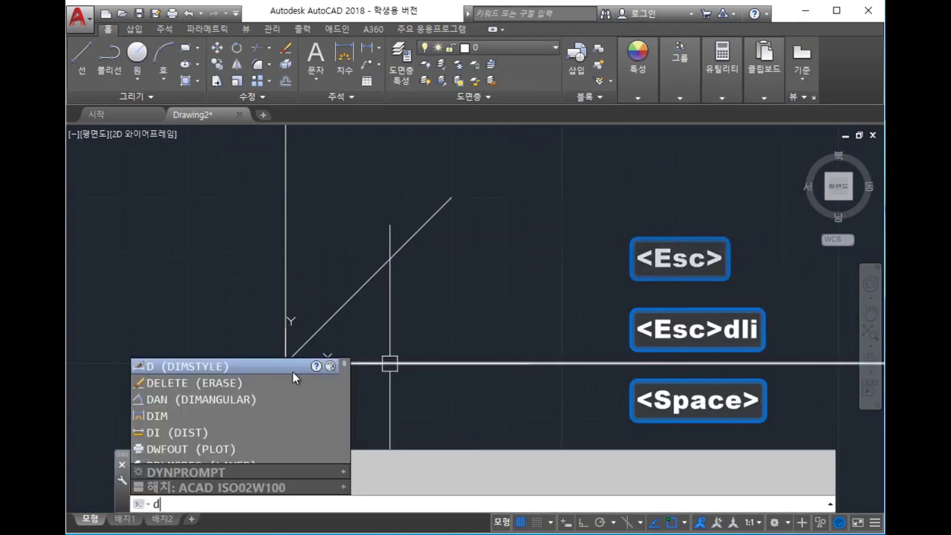
pyautogui.press('Escape')
pyautogui.press('Escape')
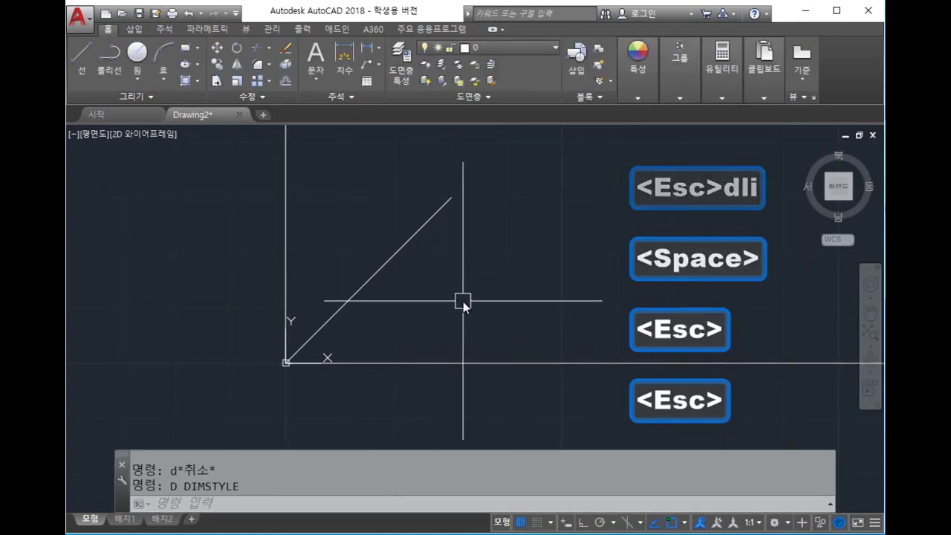
pyautogui.write('dli')
pyautogui.press('space')
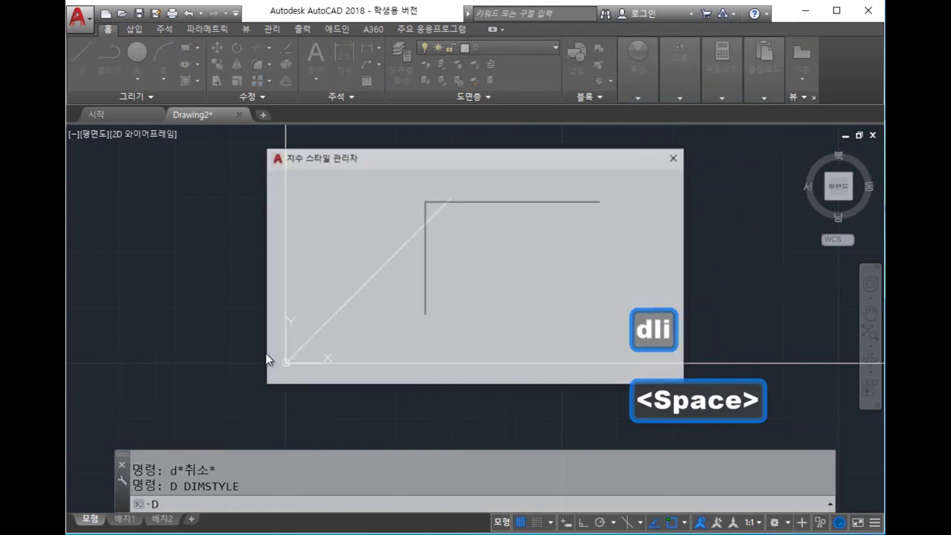
pyautogui.click(675, 157)
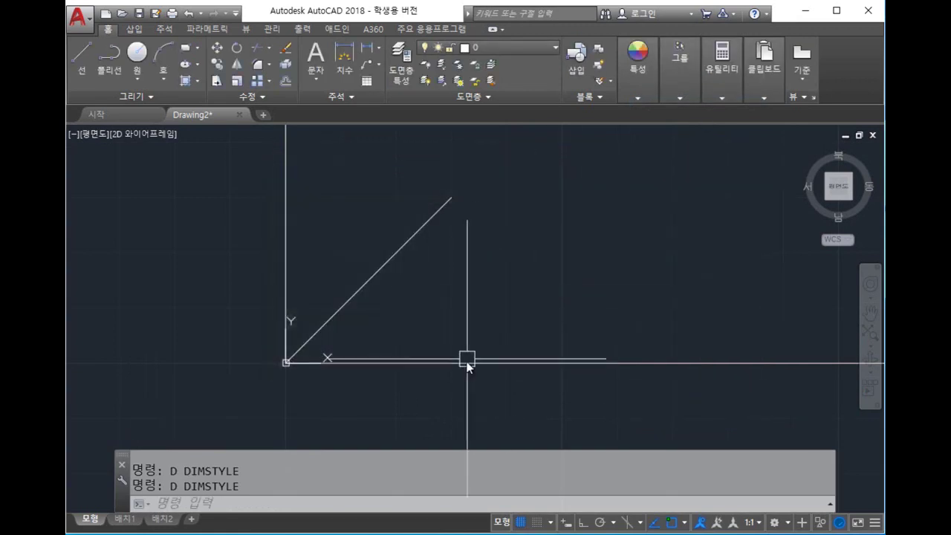
pyautogui.press('Escape')
pyautogui.press('Escape')
# Add a horizontal linear dimension between the diagonal line's endpoints, placed below the line
pyautogui.write('dli')
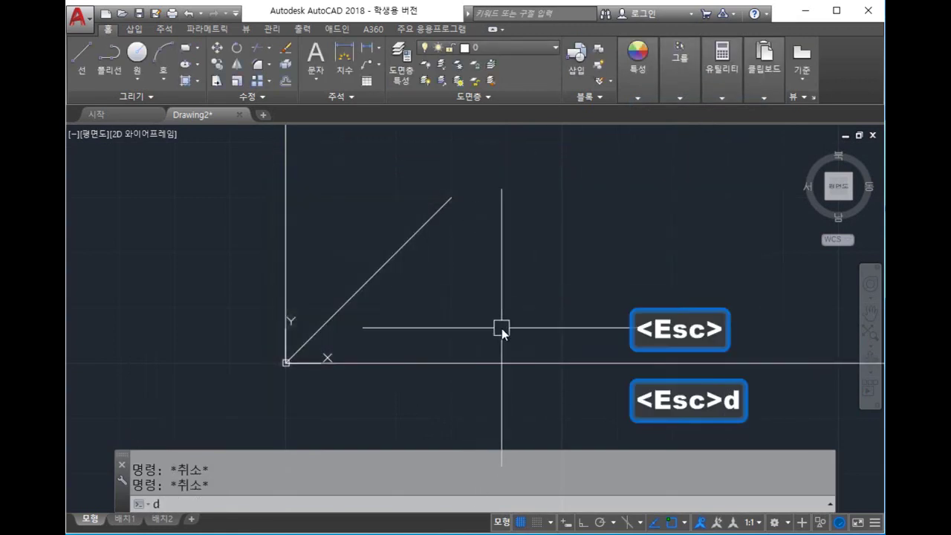
pyautogui.press('space')
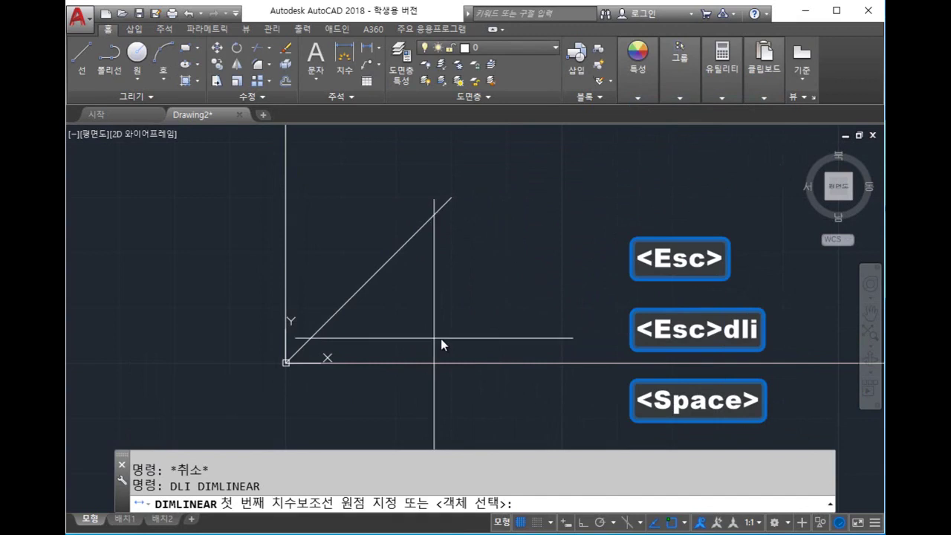
pyautogui.click(286, 363)
pyautogui.click(456, 198)
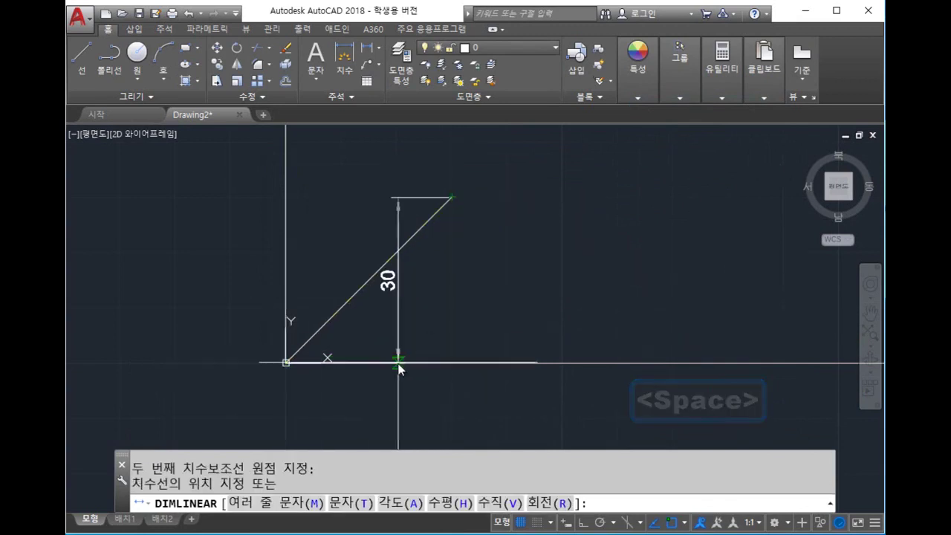
pyautogui.click(389, 403)
# Add a vertical linear dimension between the diagonal line's endpoints, placed to the right of the line
pyautogui.press('space')
pyautogui.click(286, 363)
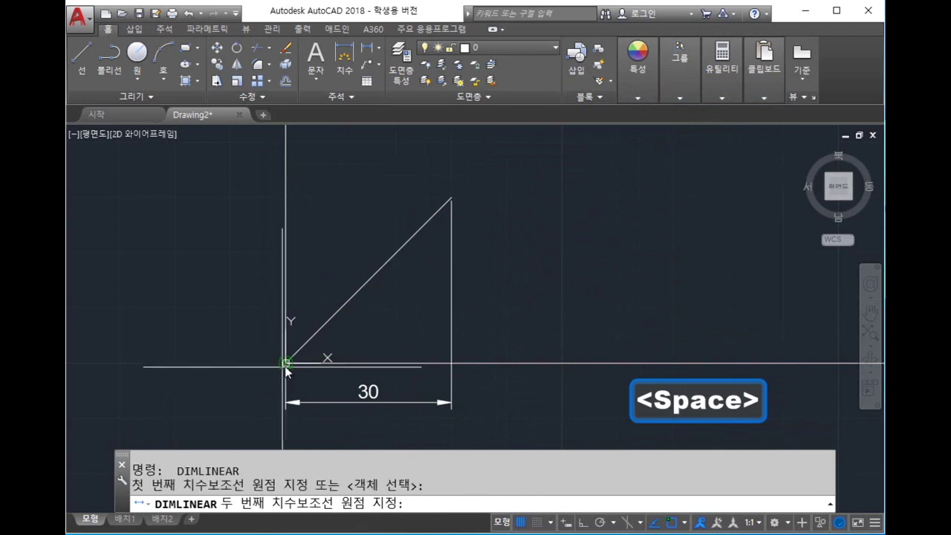
pyautogui.click(451, 198)
pyautogui.click(512, 229)
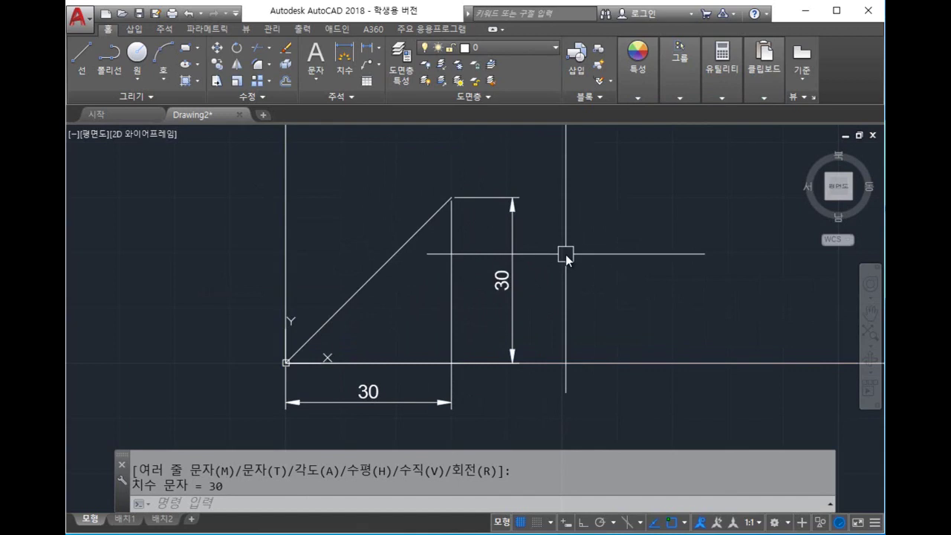
# Erase both linear dimensions and the diagonal line, keeping the axis lines through the origin
pyautogui.click(580, 289)
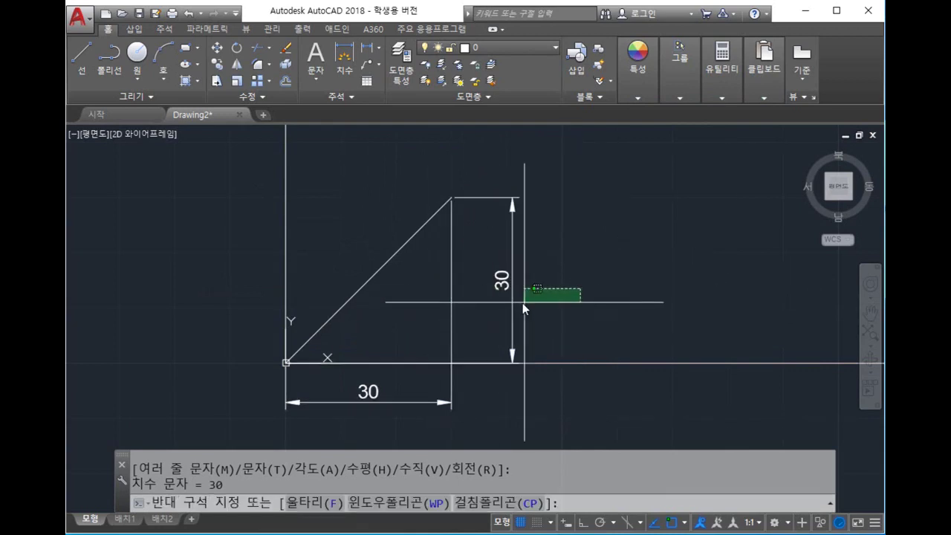
pyautogui.click(438, 309)
pyautogui.press('Delete')
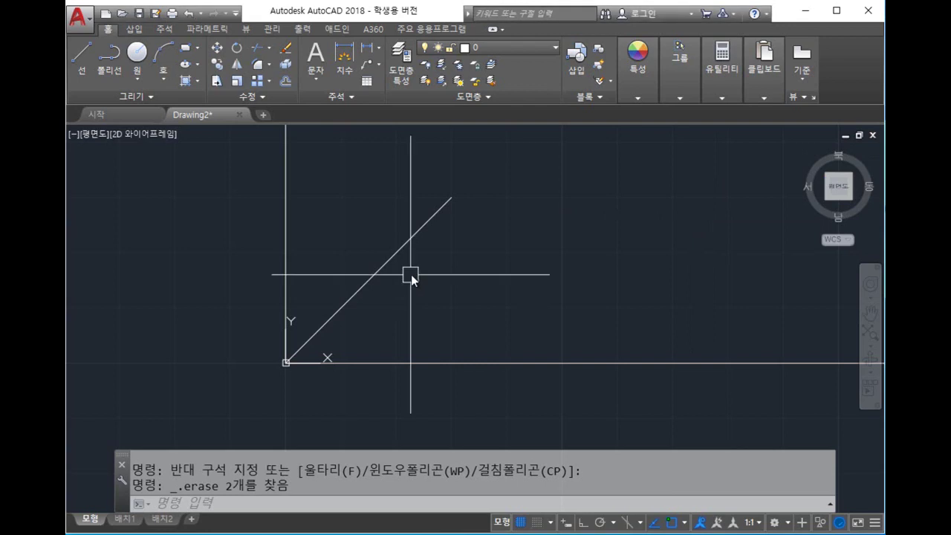
pyautogui.click(433, 280)
pyautogui.click(386, 252)
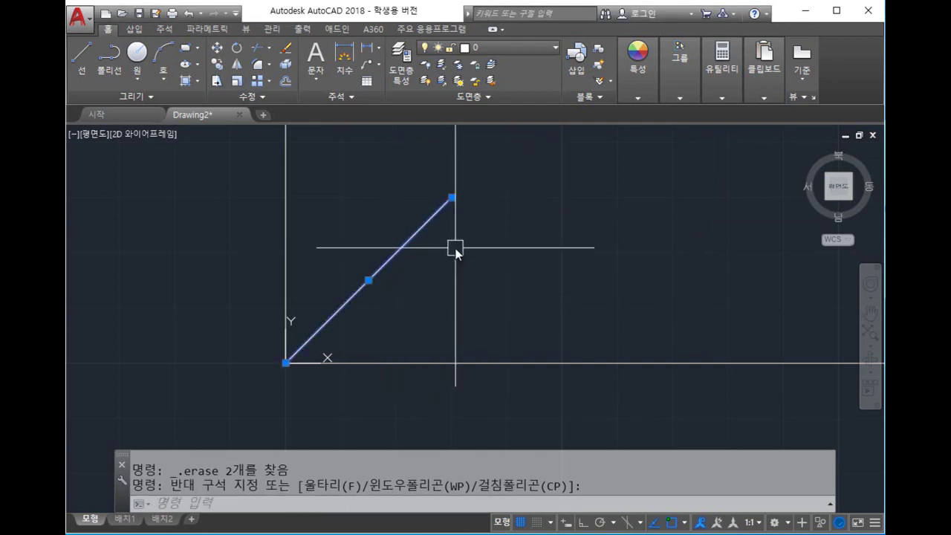
pyautogui.press('Delete')
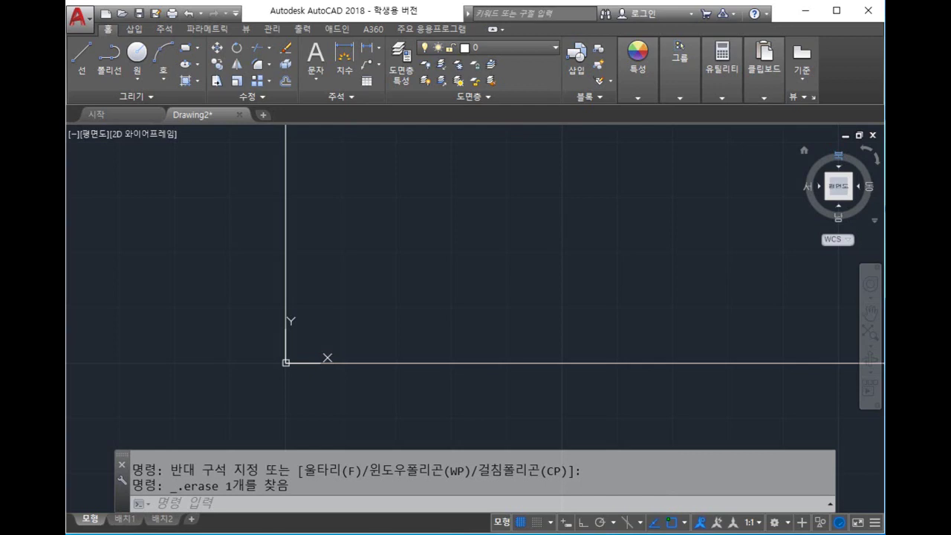
pyautogui.click(486, 287)
pyautogui.click(441, 269)
pyautogui.moveTo(607, 230); pyautogui.dragTo(593, 240, button='middle')
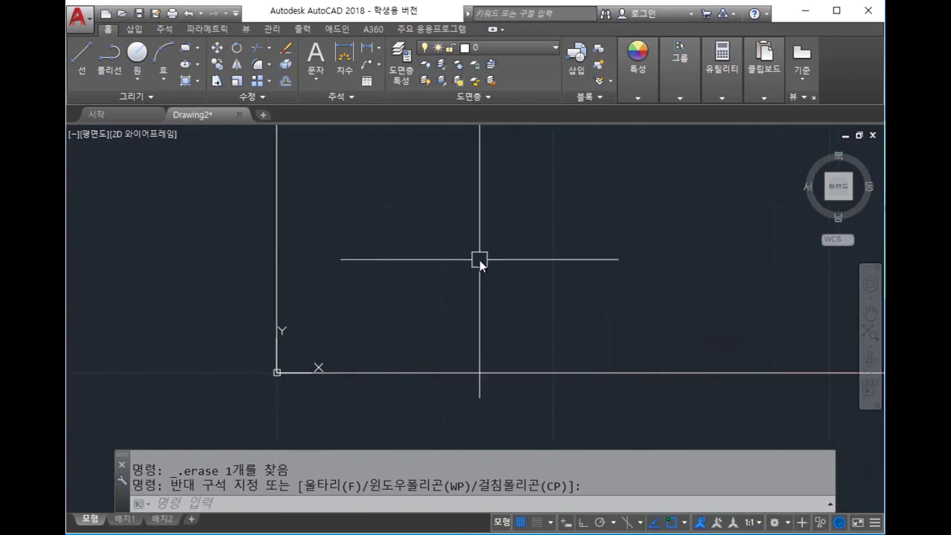
pyautogui.press('Escape')
pyautogui.press('Escape')
pyautogui.press('Escape')
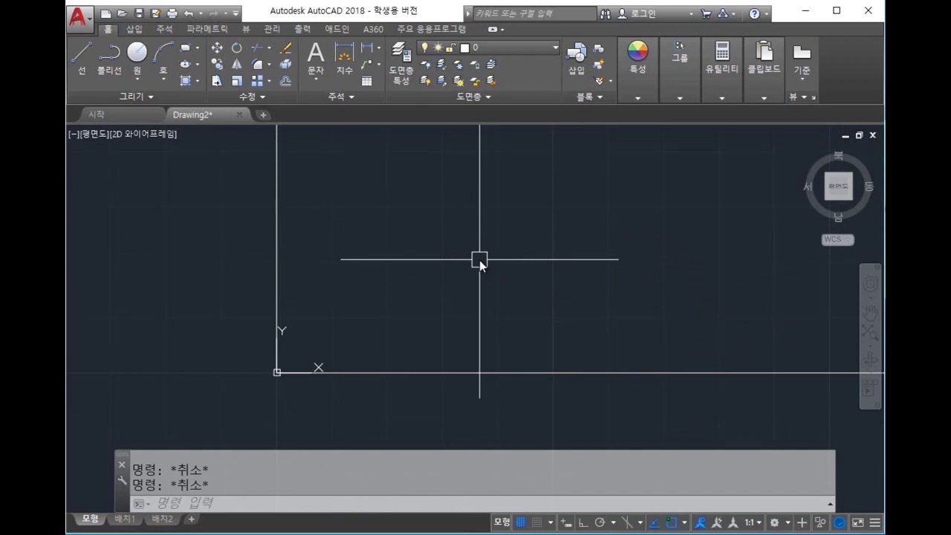
# Draw a line from absolute coordinate 10,10 to absolute coordinate 30,30
pyautogui.click(74, 52)
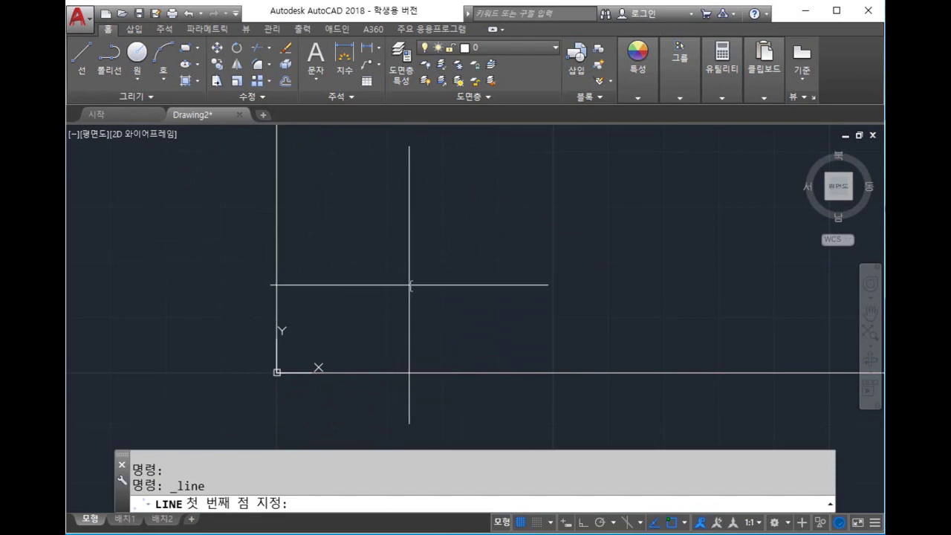
pyautogui.write('10,10')
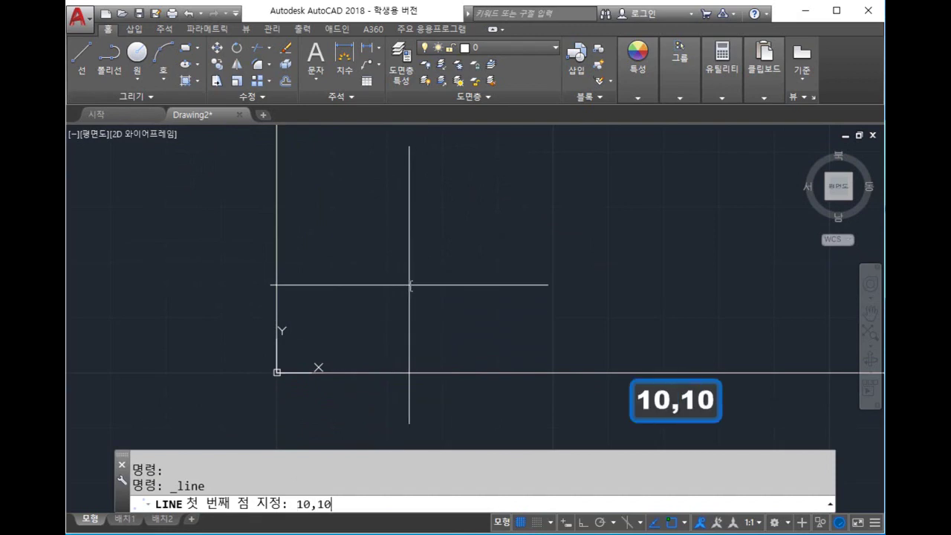
pyautogui.press('Return')
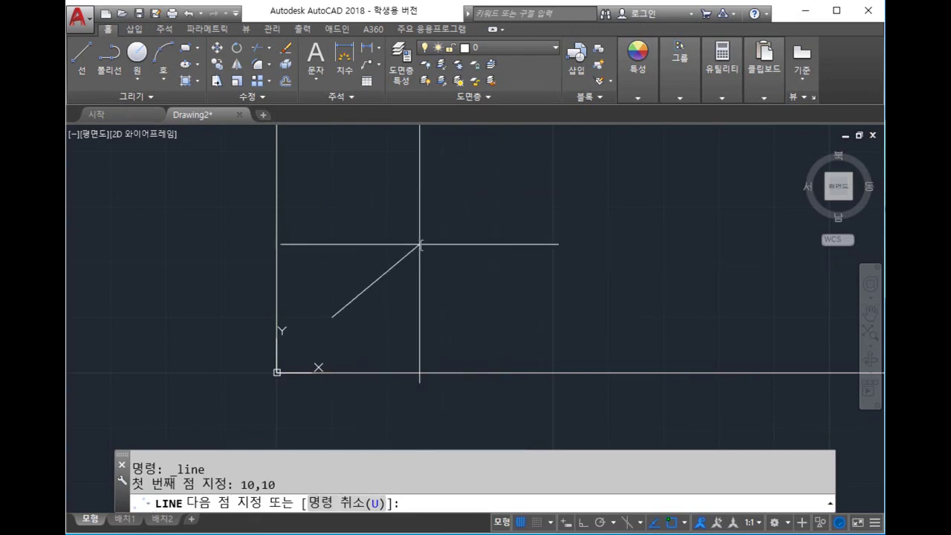
pyautogui.write('30,30')
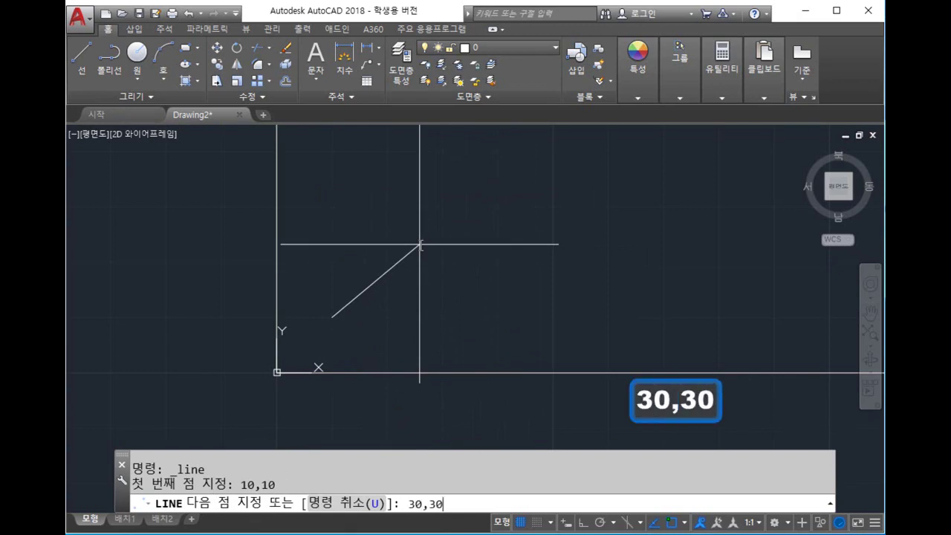
pyautogui.press('Return')
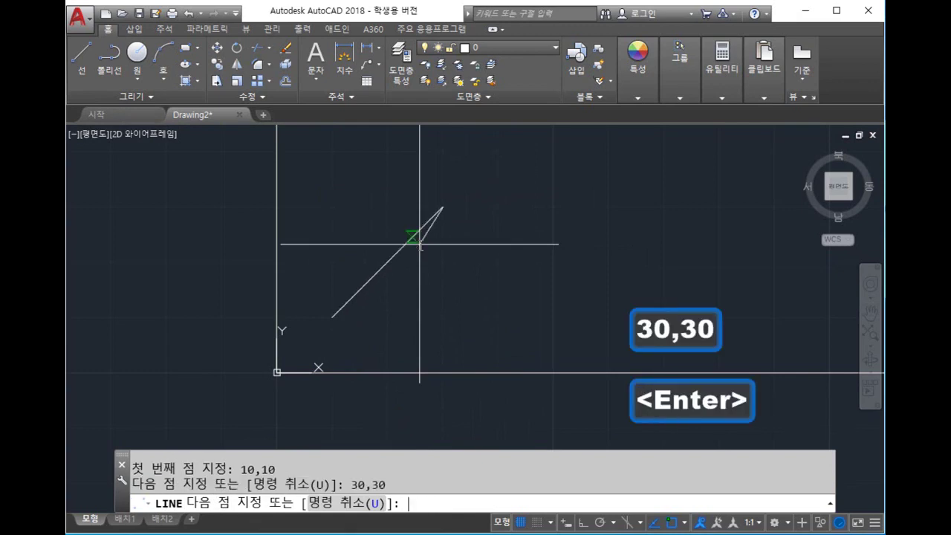
pyautogui.press('Escape')
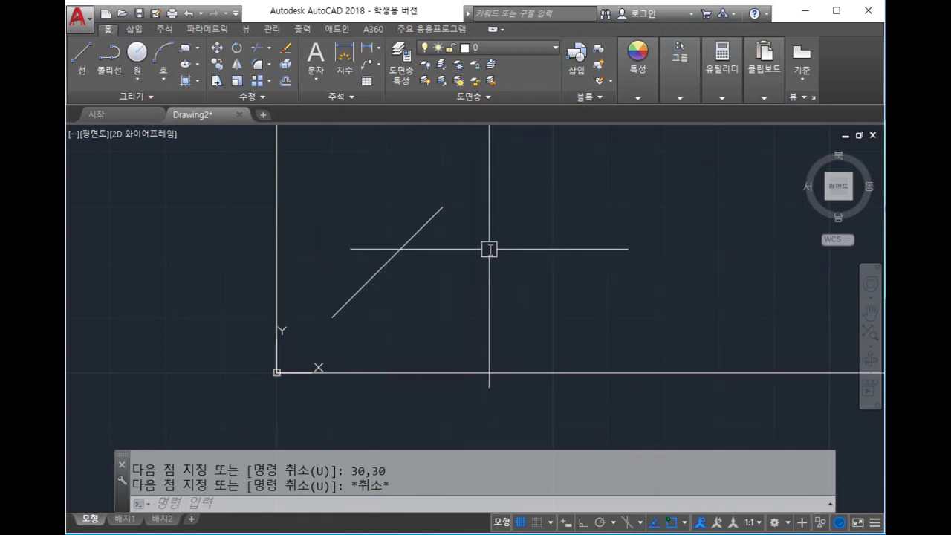
pyautogui.press('Escape')
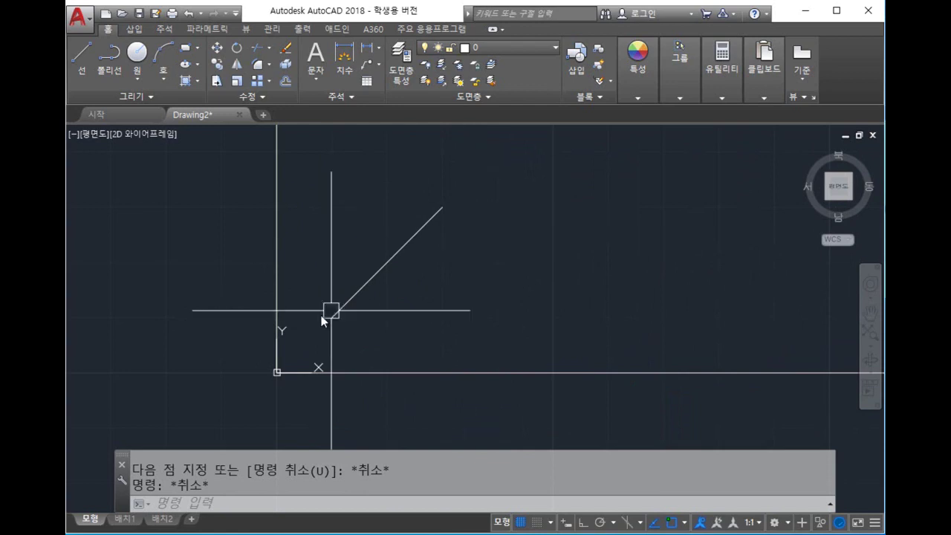
# Erase the diagonal line running from 10,10 to 30,30
pyautogui.moveTo(449, 205)
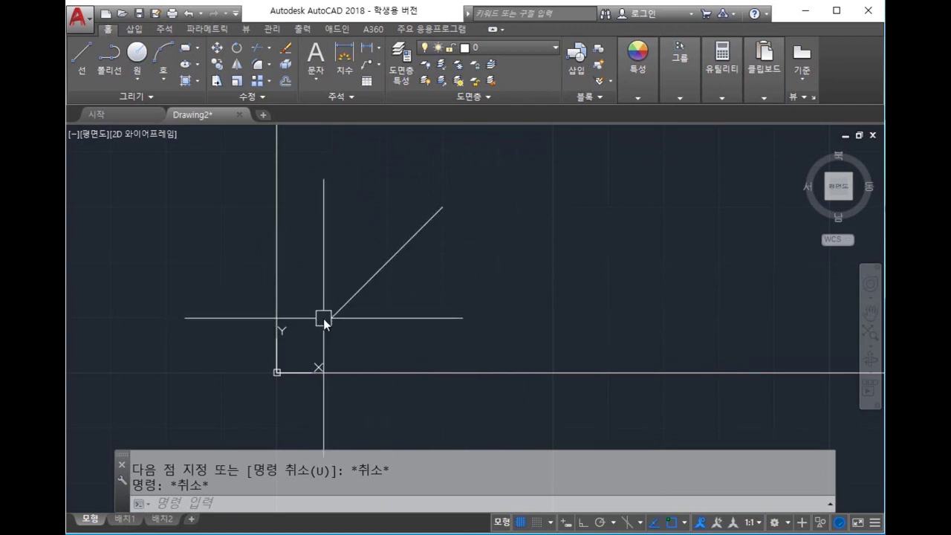
pyautogui.moveTo(325, 317)
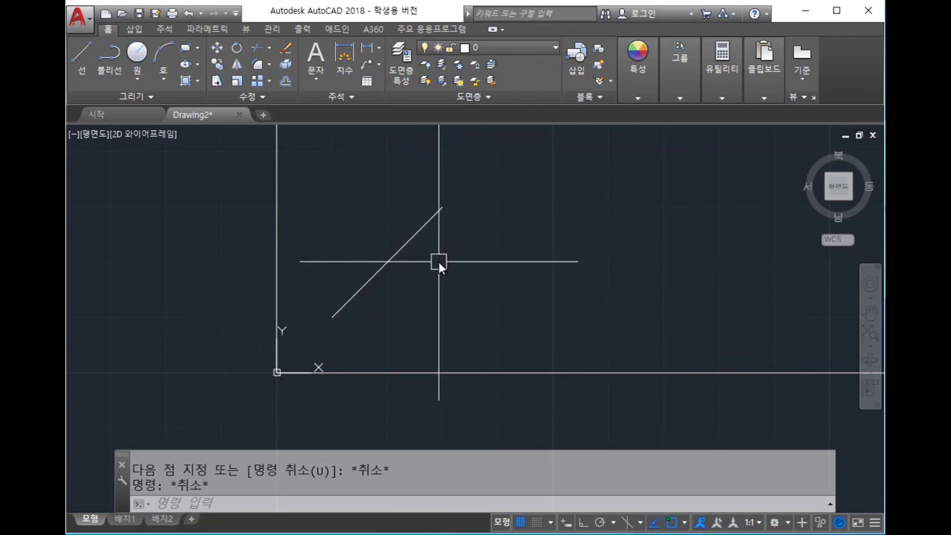
pyautogui.click(416, 234)
pyautogui.press('Delete')
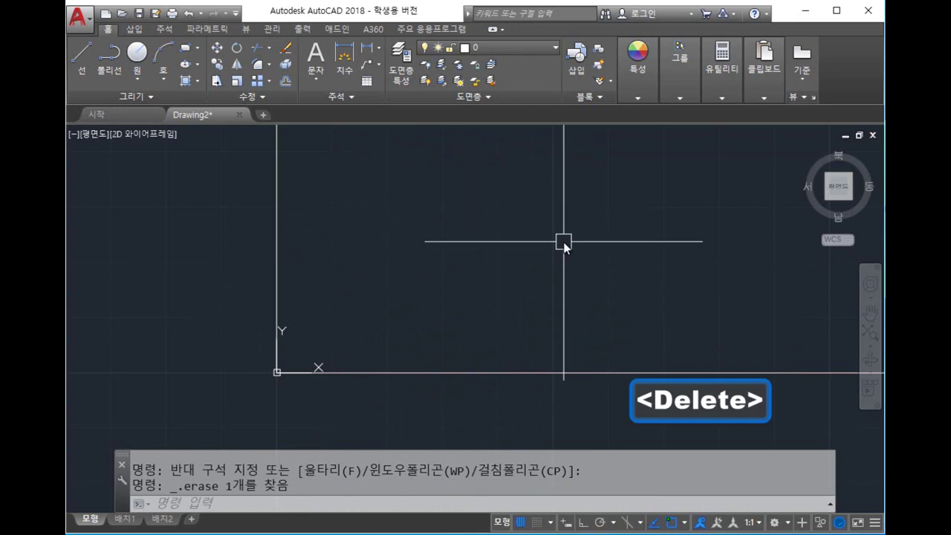
pyautogui.write('l')
pyautogui.press('space')
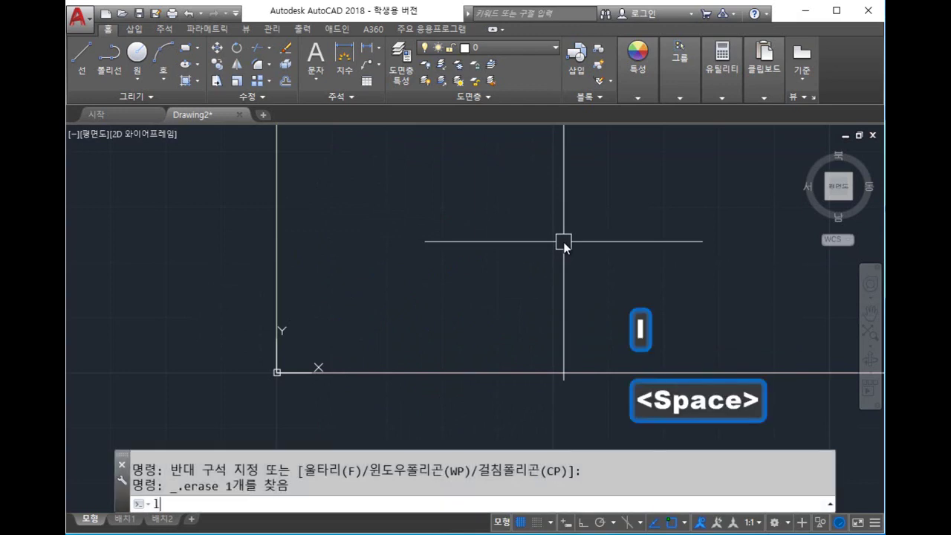
pyautogui.write('10,10')
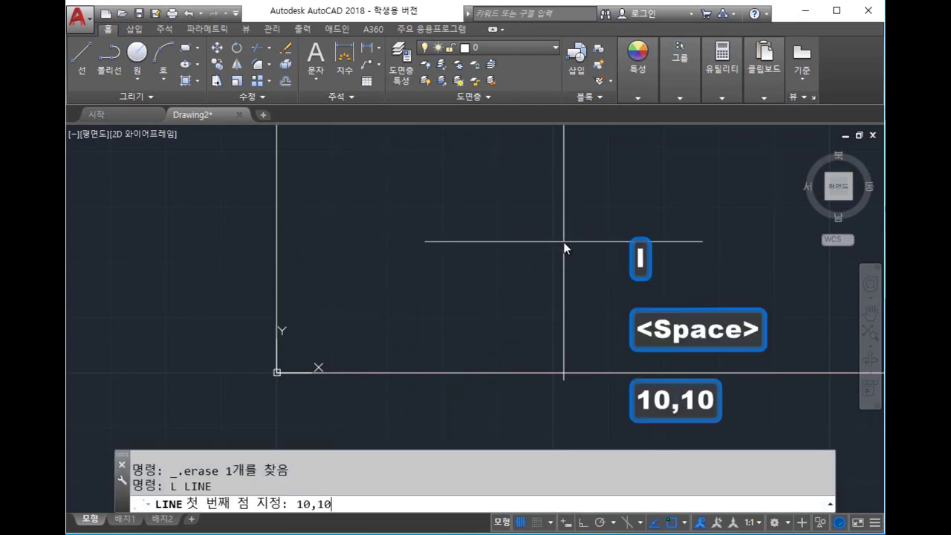
pyautogui.press('Return')
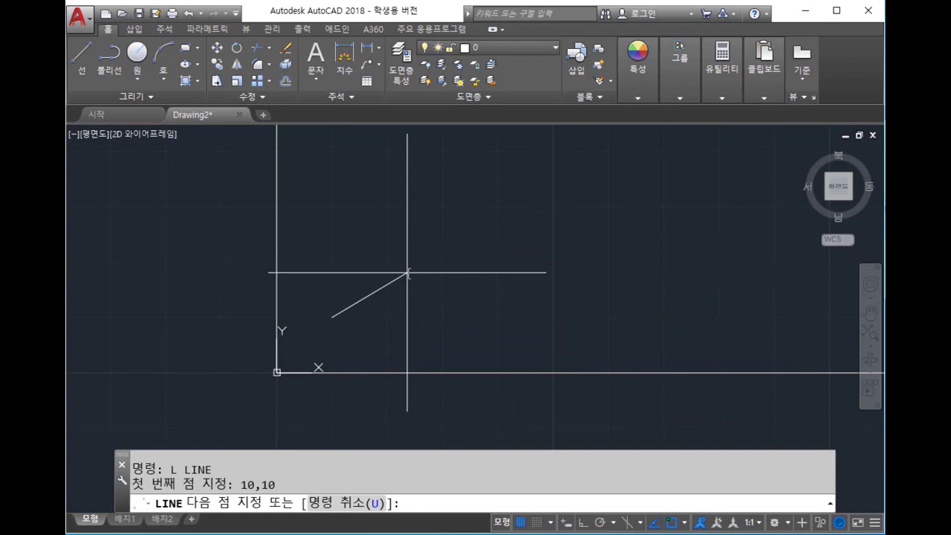
pyautogui.press('shift')
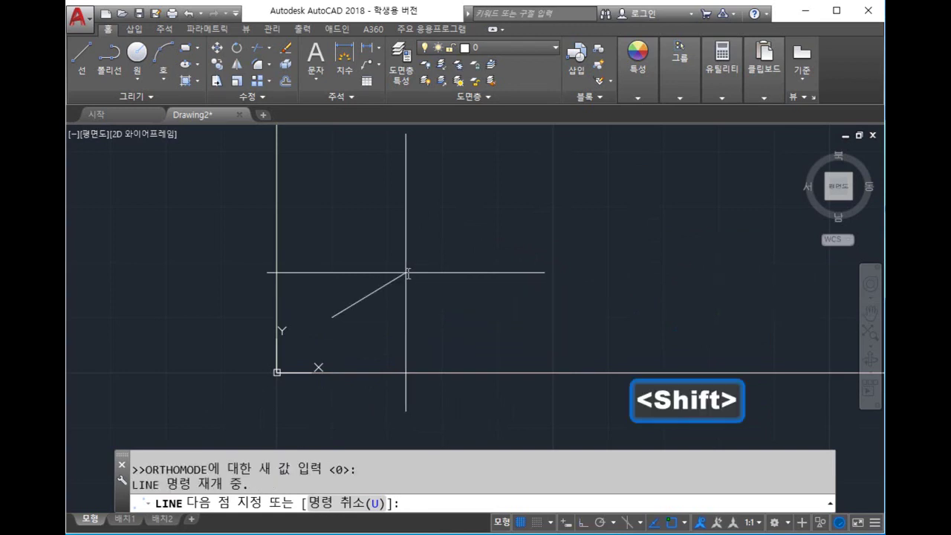
pyautogui.write('@')
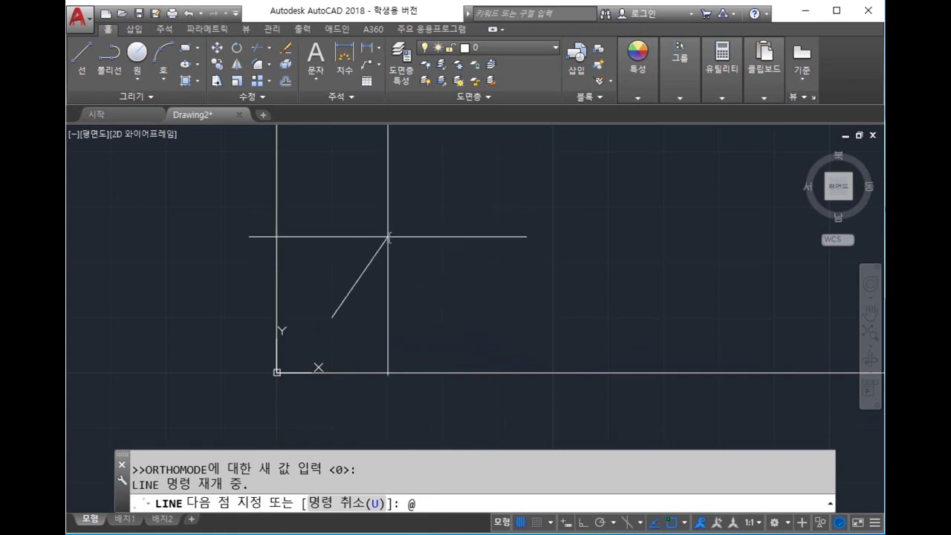
pyautogui.write('20,20')
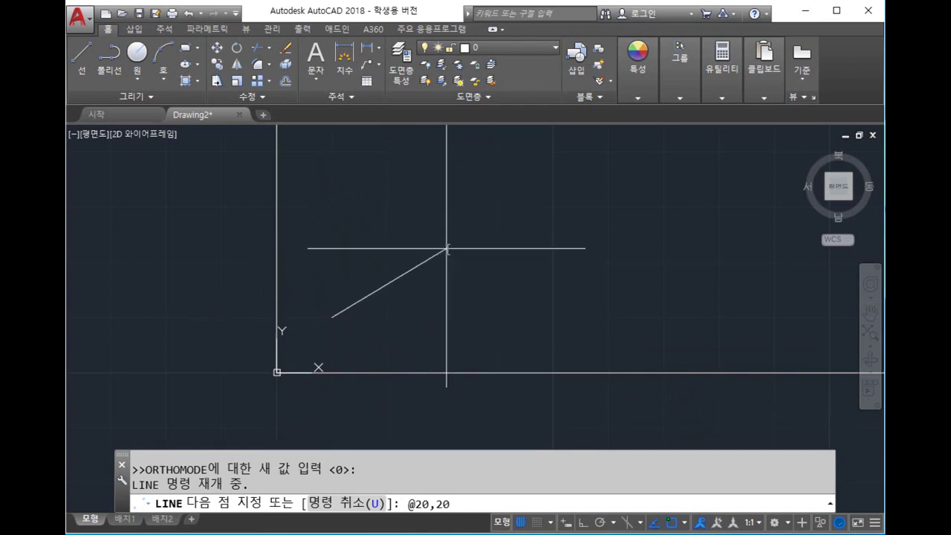
pyautogui.press('Return')
pyautogui.press('Escape')
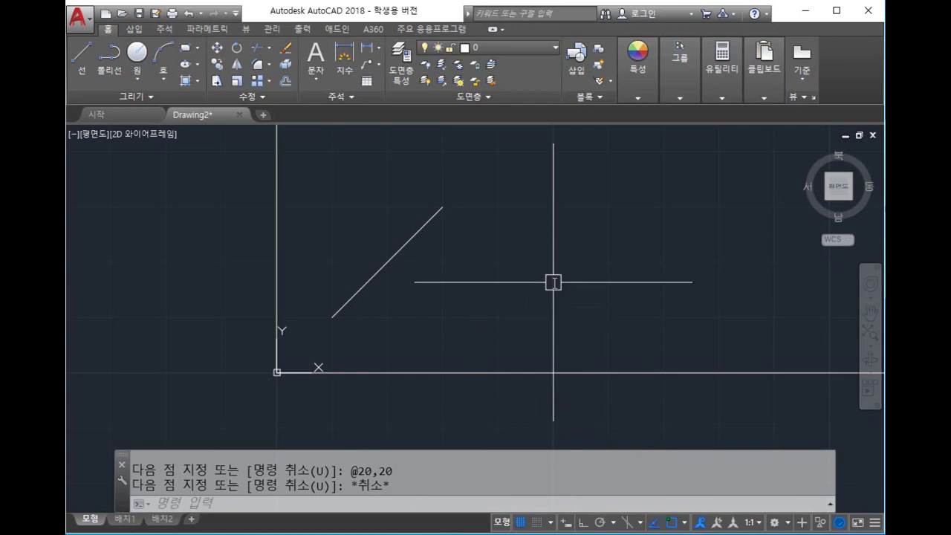
# Toggle dynamic input off and on several times, leaving it turned on
pyautogui.press('F12')
pyautogui.press('F12')
pyautogui.press('F12')
pyautogui.press('F12')
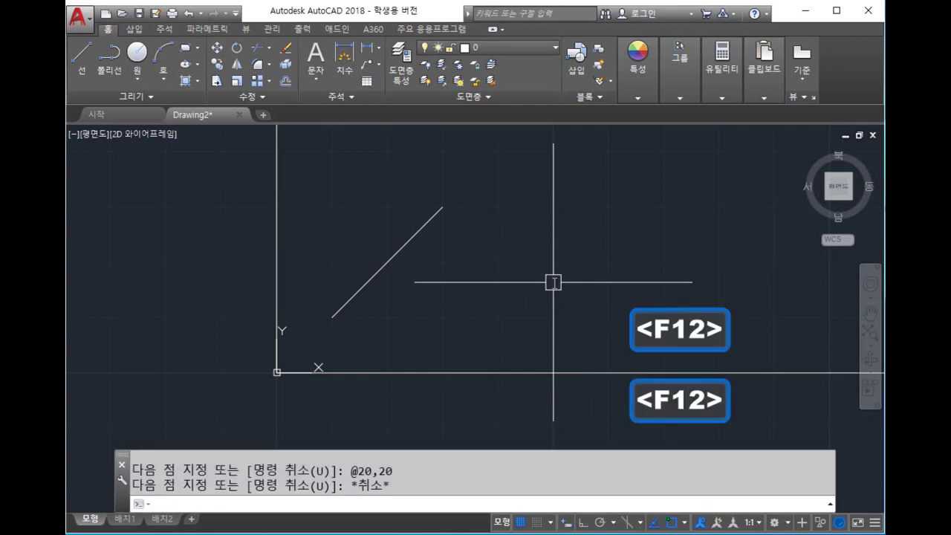
pyautogui.press('F12')
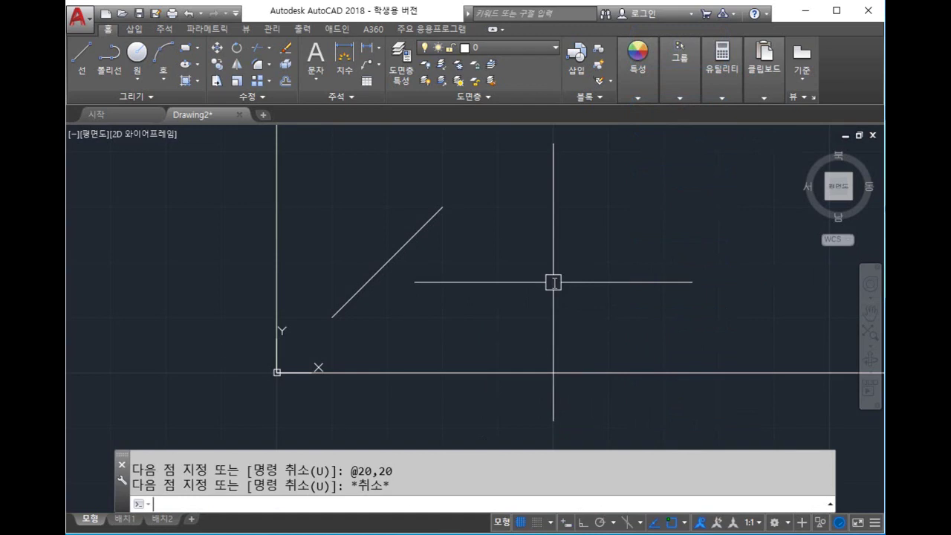
pyautogui.press('F12')
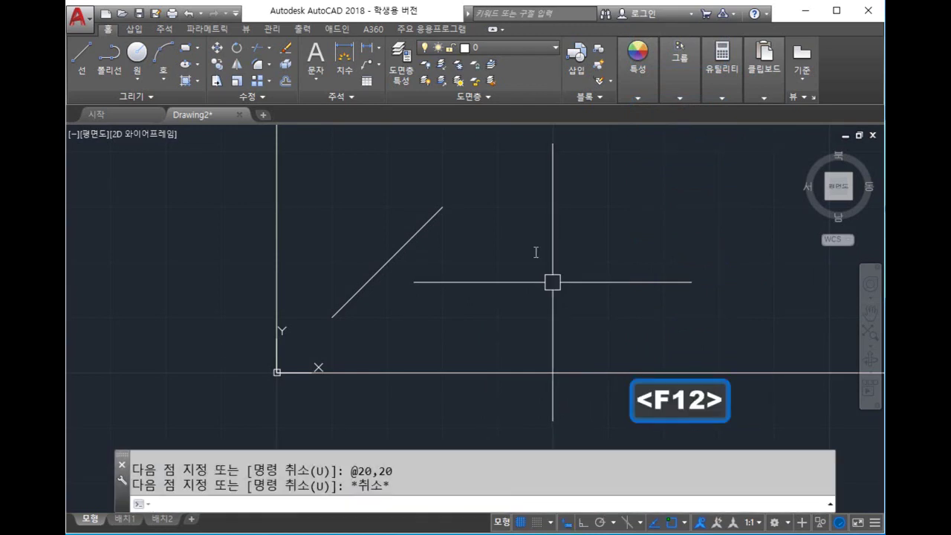
pyautogui.click(425, 295)
pyautogui.click(352, 240)
pyautogui.press('Delete')
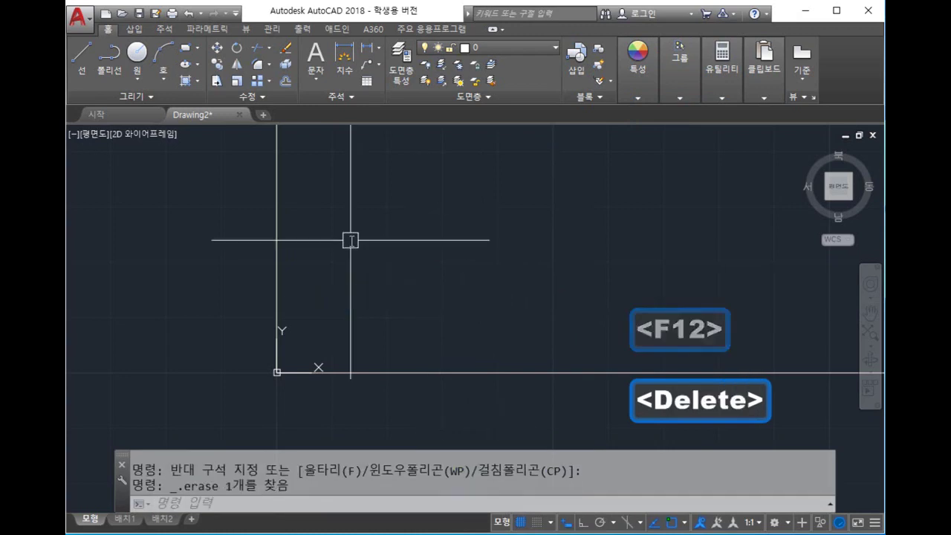
# With dynamic input on, draw a line from 10,10 with the next point entered as 20,20
pyautogui.write('l')
pyautogui.press('space')
pyautogui.write('10,10')
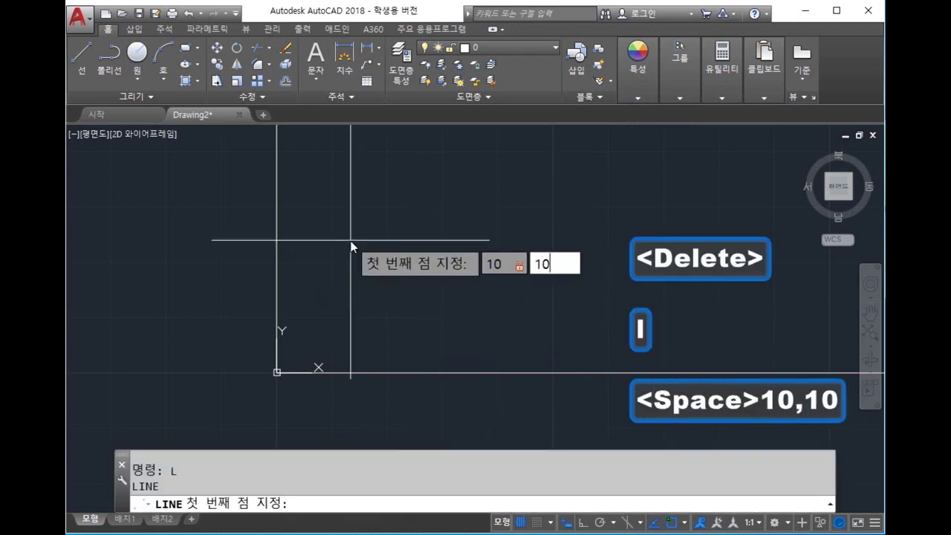
pyautogui.press('Return')
pyautogui.write('20')
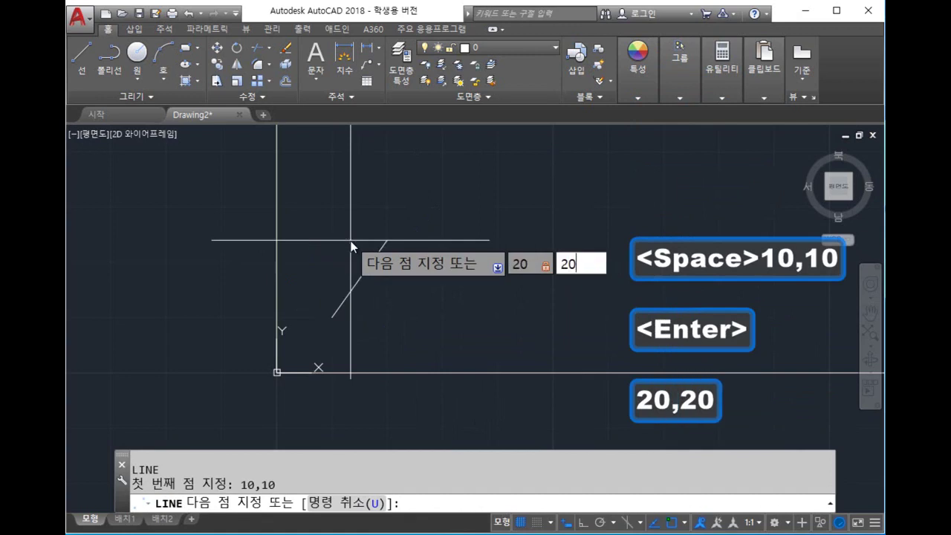
pyautogui.write(',20')
pyautogui.press('Return')
pyautogui.press('Escape')
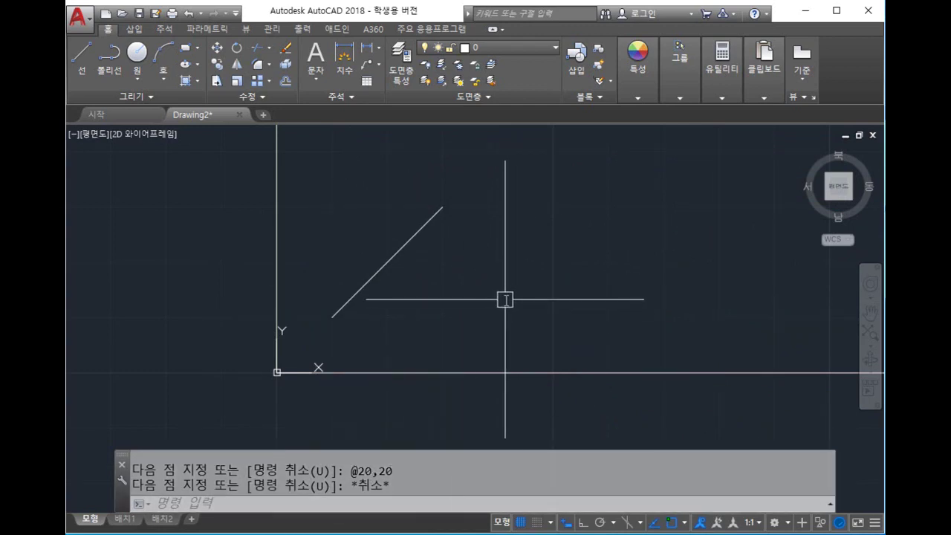
# Turn off dynamic input
pyautogui.click(567, 523)
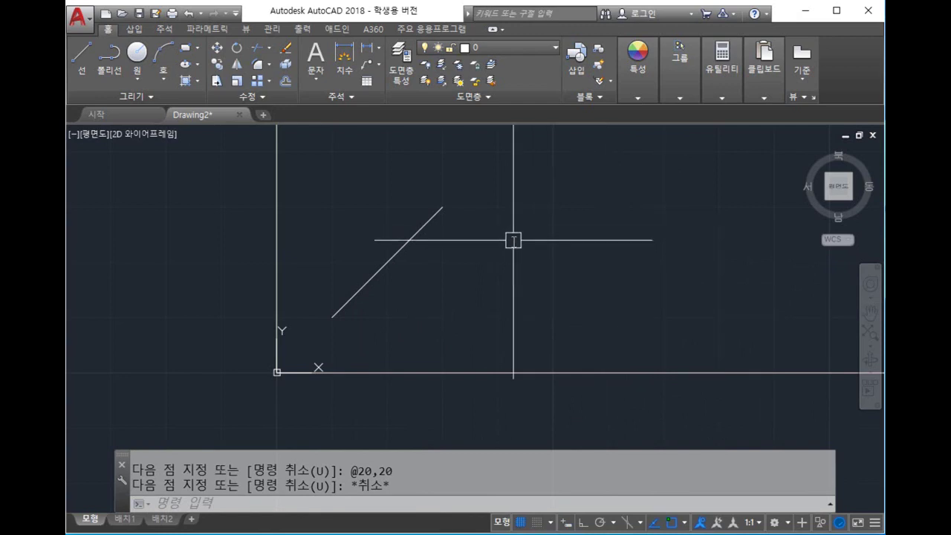
pyautogui.press('Escape')
pyautogui.click(424, 267)
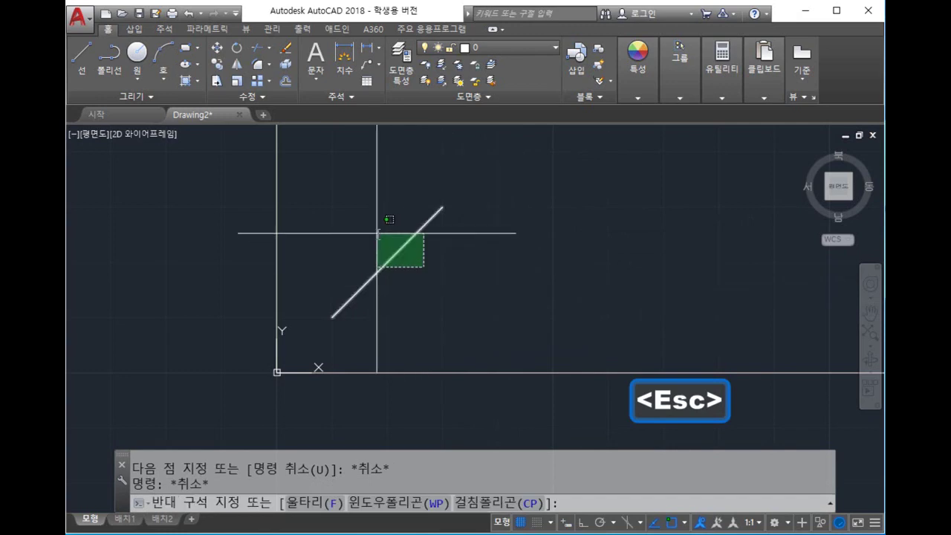
pyautogui.click(379, 234)
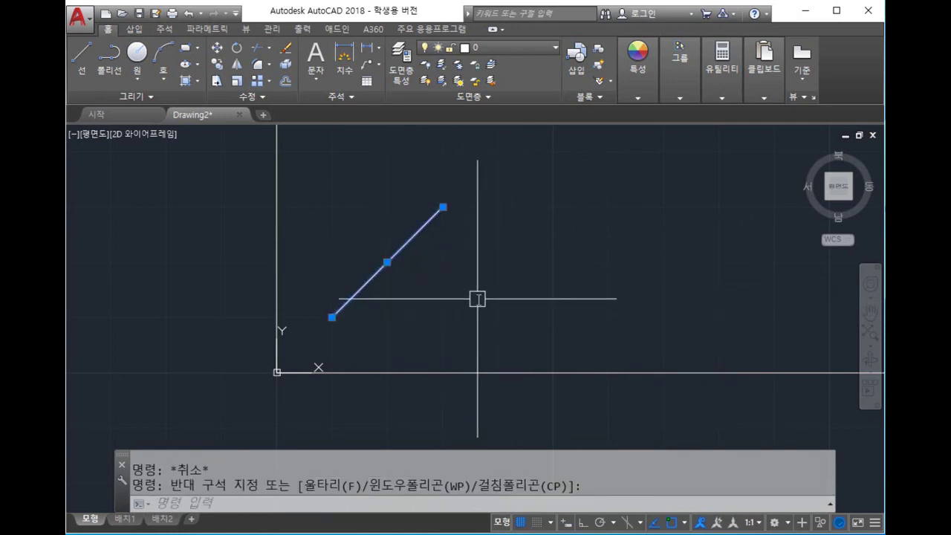
pyautogui.press('Escape')
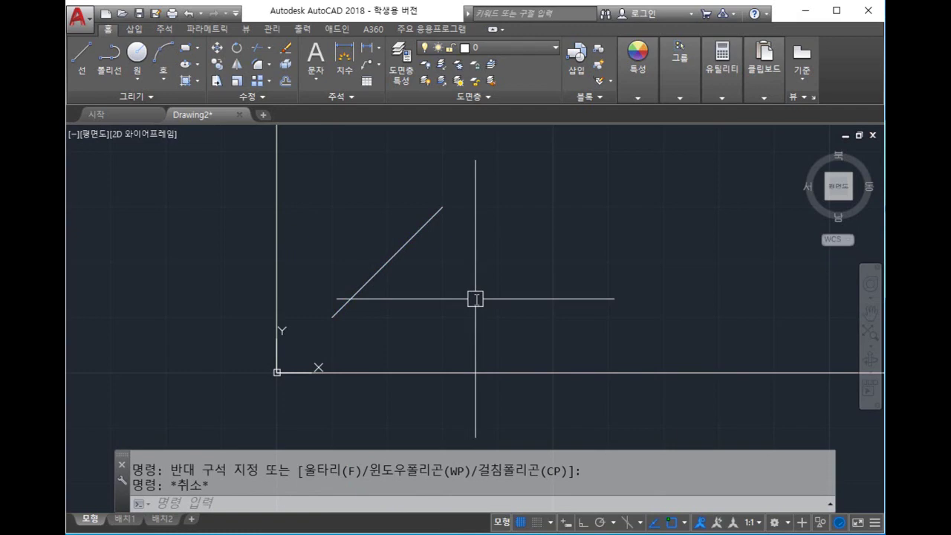
# Add a horizontal linear dimension between the diagonal line's endpoints, placed just below the line
pyautogui.write('dli')
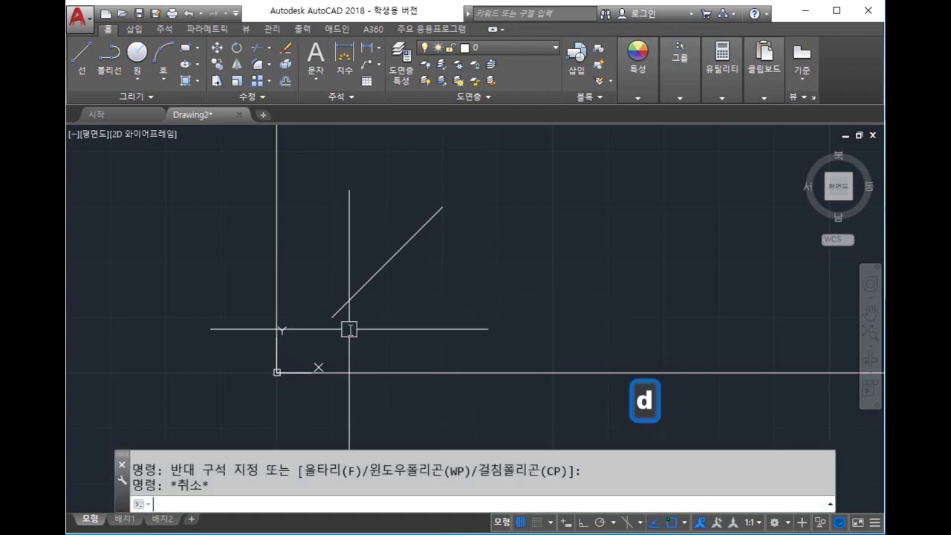
pyautogui.press('space')
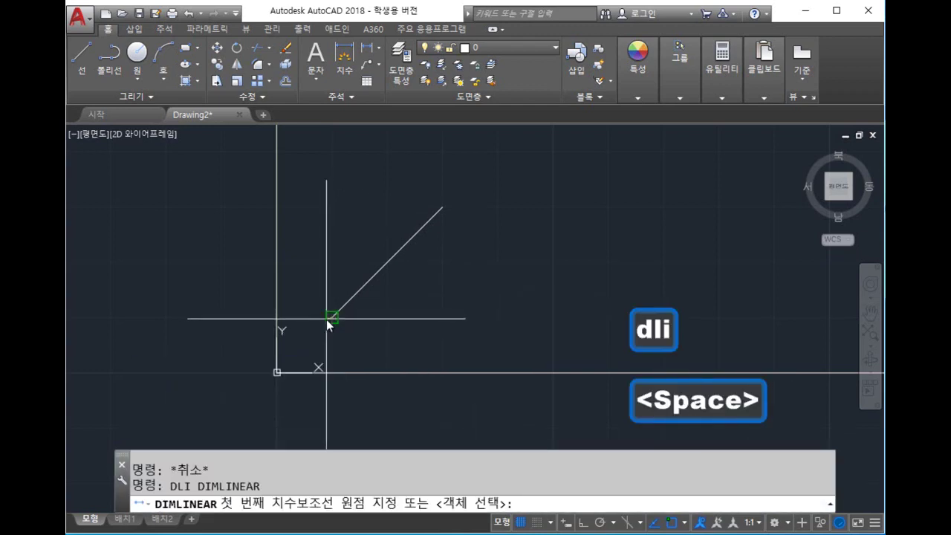
pyautogui.click(332, 317)
pyautogui.click(441, 206)
pyautogui.click(401, 346)
# Add a vertical linear dimension between the diagonal line's endpoints, placed to the right of the line
pyautogui.press('space')
pyautogui.click(332, 317)
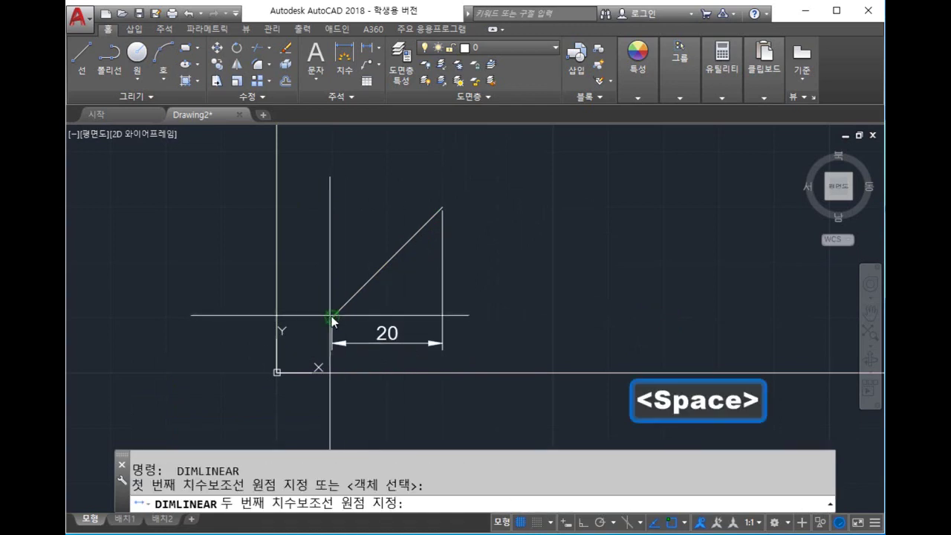
pyautogui.click(443, 206)
pyautogui.click(497, 253)
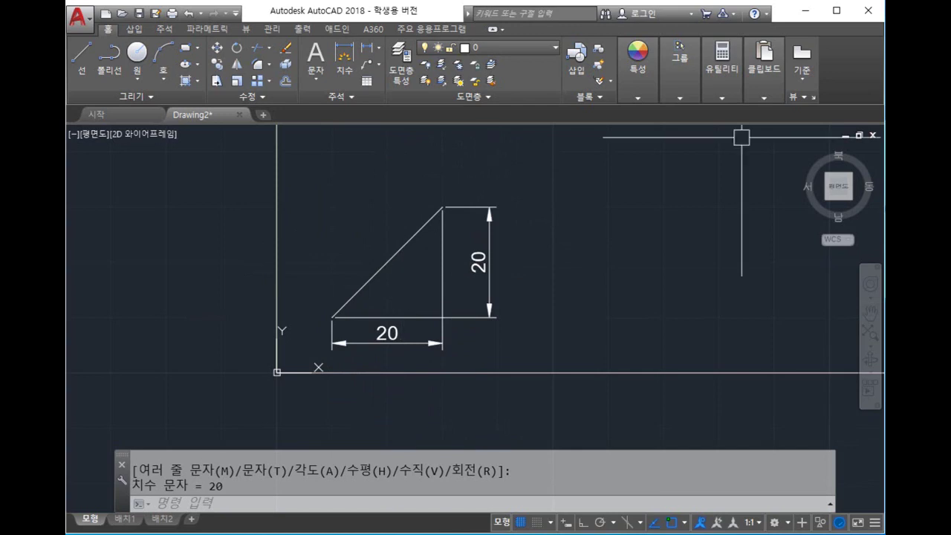
# Switch to the lecture notes document, examine the absolute coordinates section with its (30,40) diagram, and return to AutoCAD
pyautogui.hotkey('alt', 'Tab')
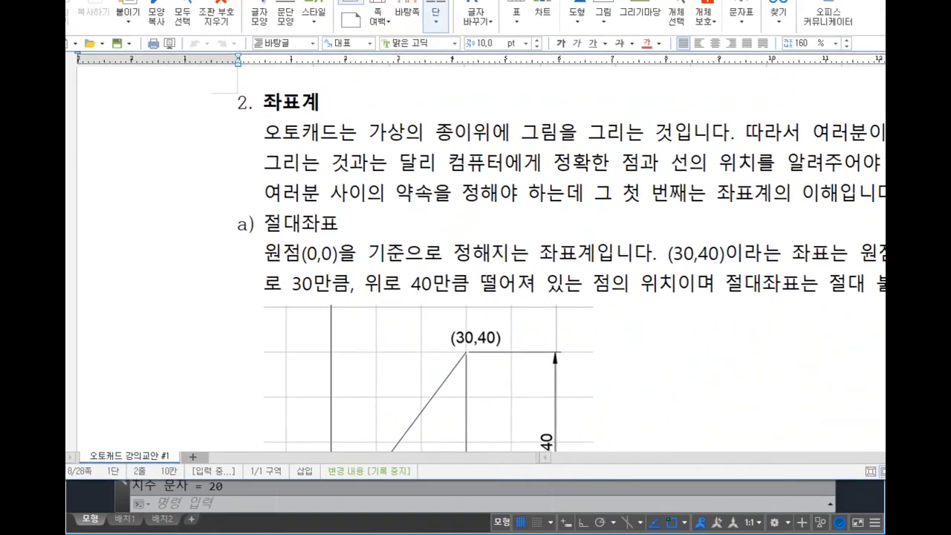
pyautogui.scroll(-5, 679, 198)
pyautogui.scroll(4, 679, 197)
pyautogui.scroll(-4, 679, 197)
pyautogui.scroll(2, 679, 197)
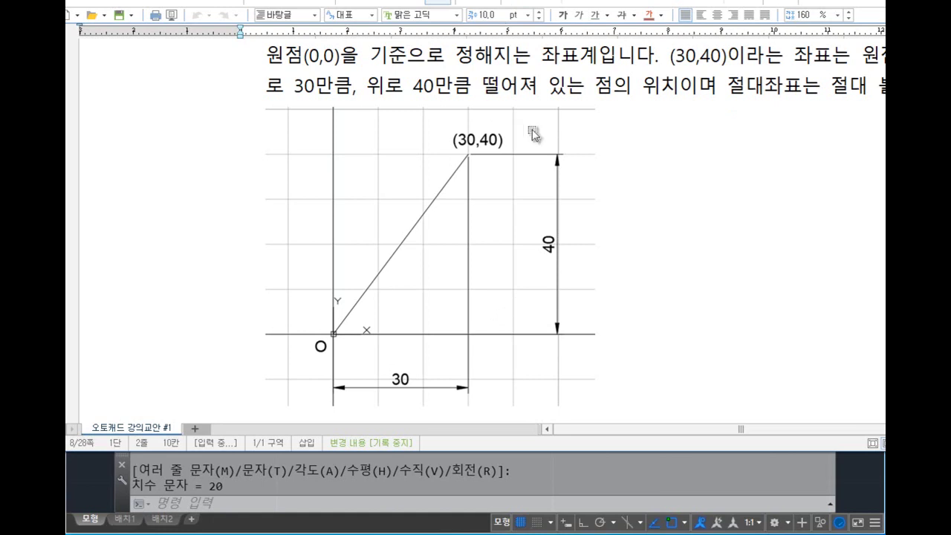
pyautogui.hotkey('alt', 'Tab')
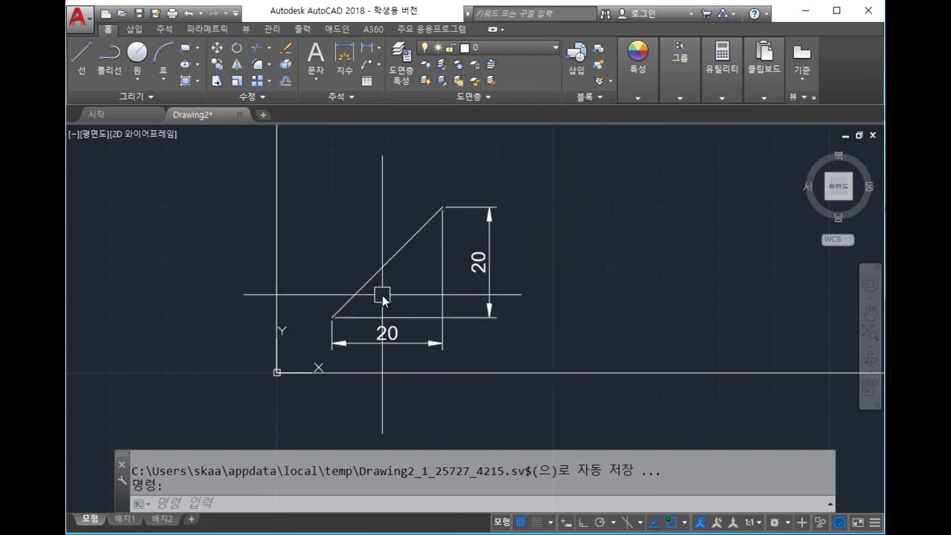
# Erase the diagonal line together with its horizontal and vertical dimensions, keeping the axis lines
pyautogui.press('Escape')
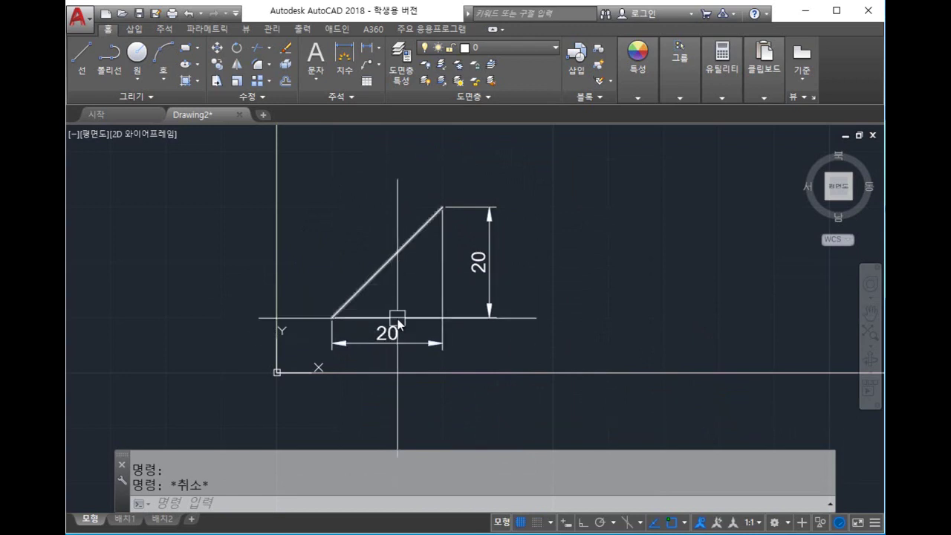
pyautogui.press('Escape')
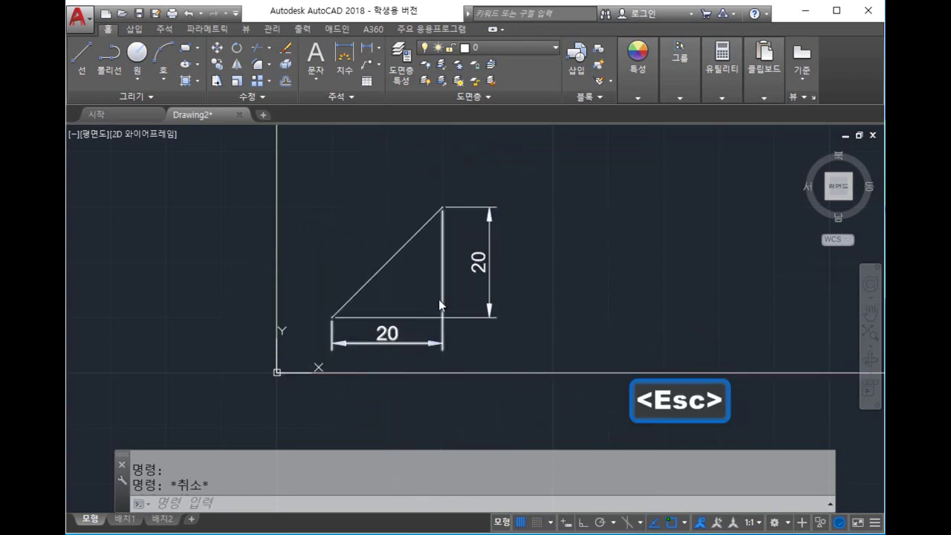
pyautogui.moveTo(379, 239); pyautogui.dragTo(469, 310)
pyautogui.press('Escape')
pyautogui.click(404, 212)
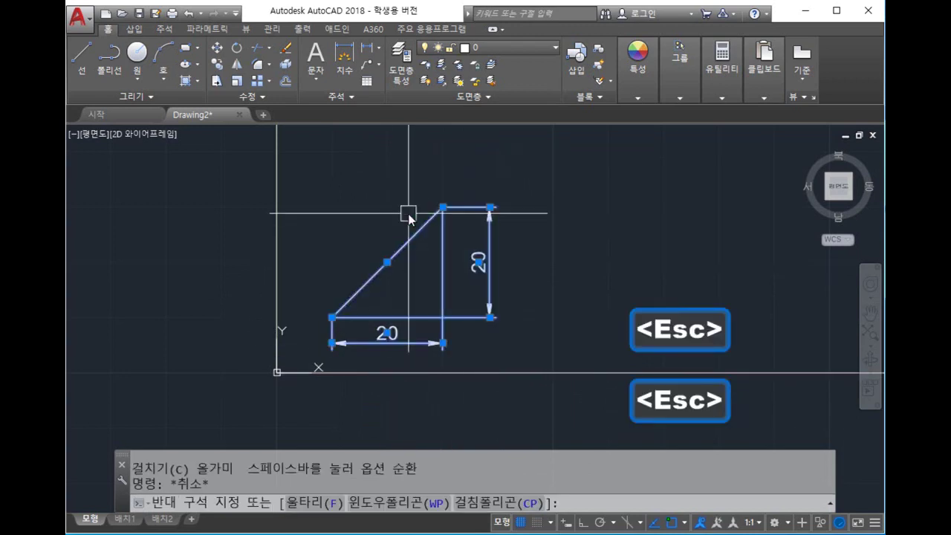
pyautogui.press('Delete')
pyautogui.write('l')
pyautogui.press('space')
pyautogui.write('10,10')
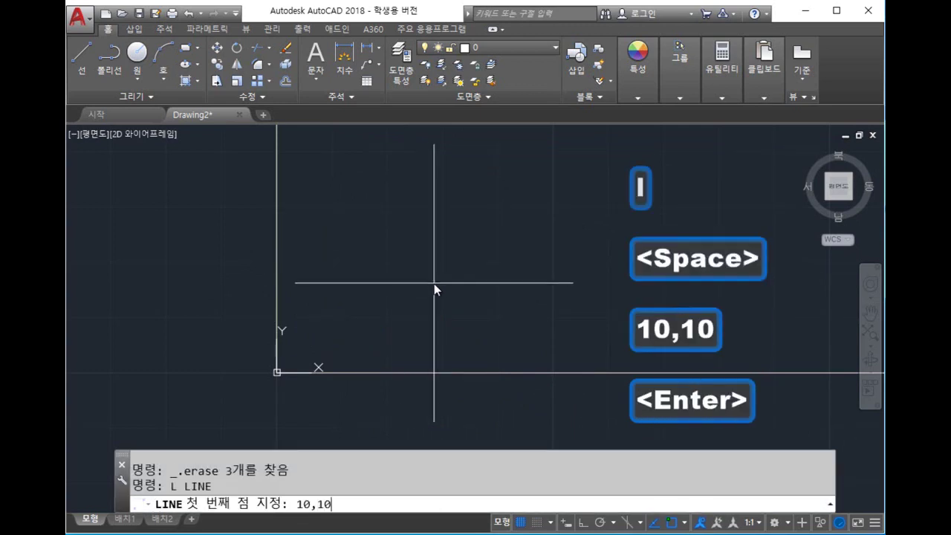
pyautogui.press('Return')
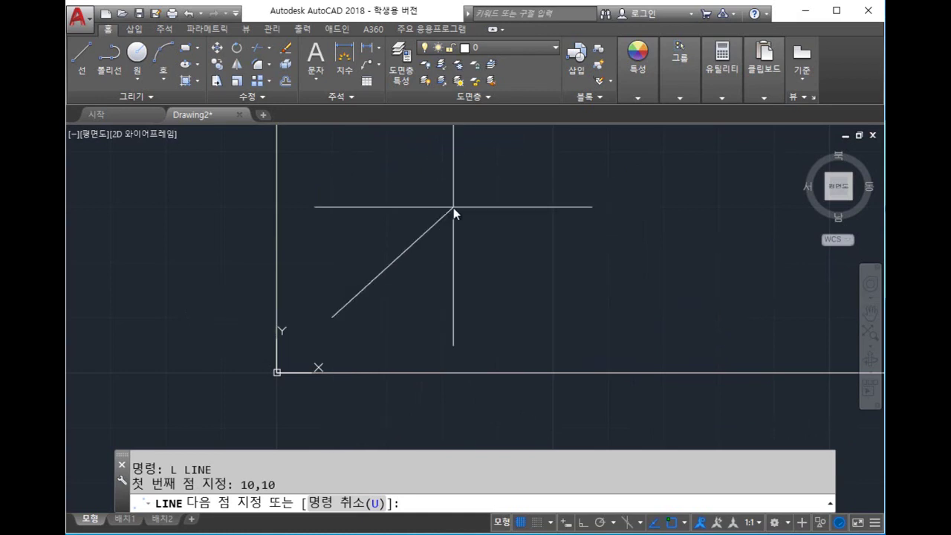
pyautogui.write('<')
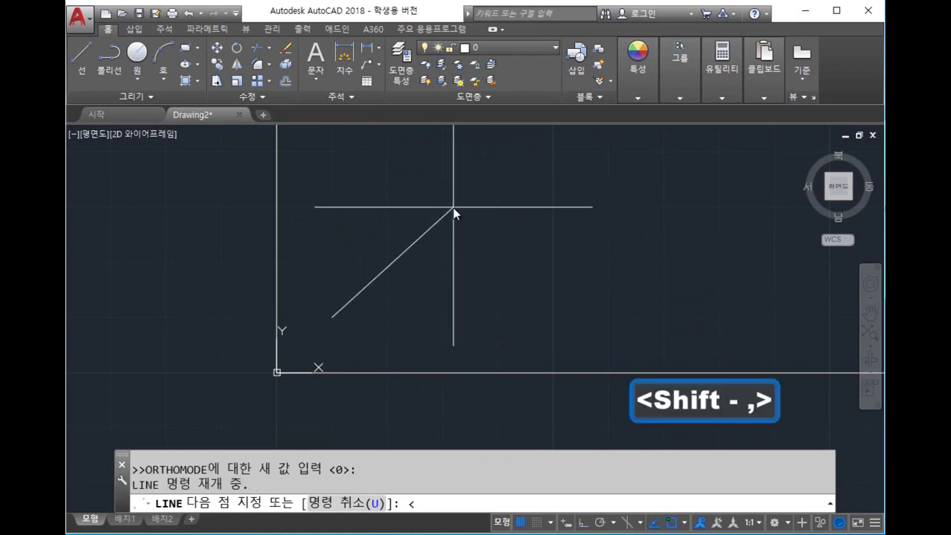
pyautogui.press('BackSpace')
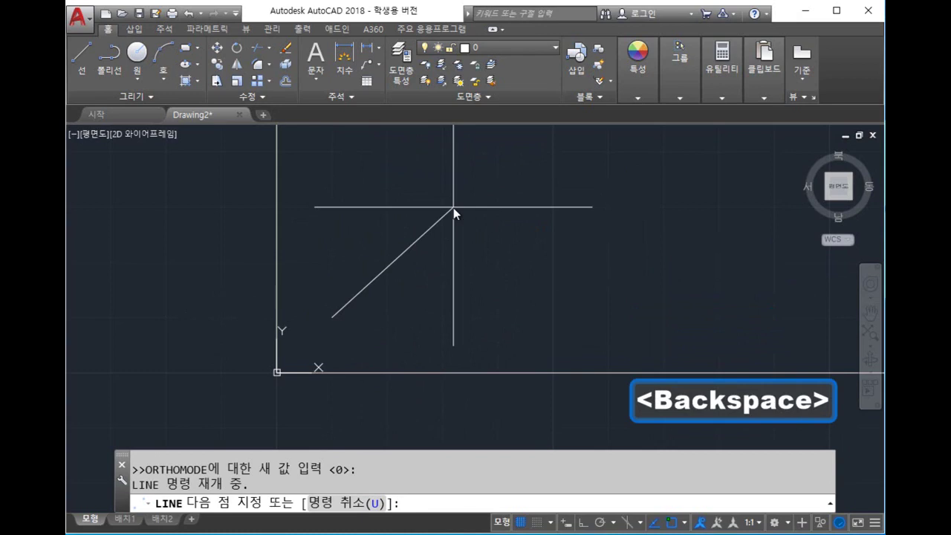
pyautogui.write('<')
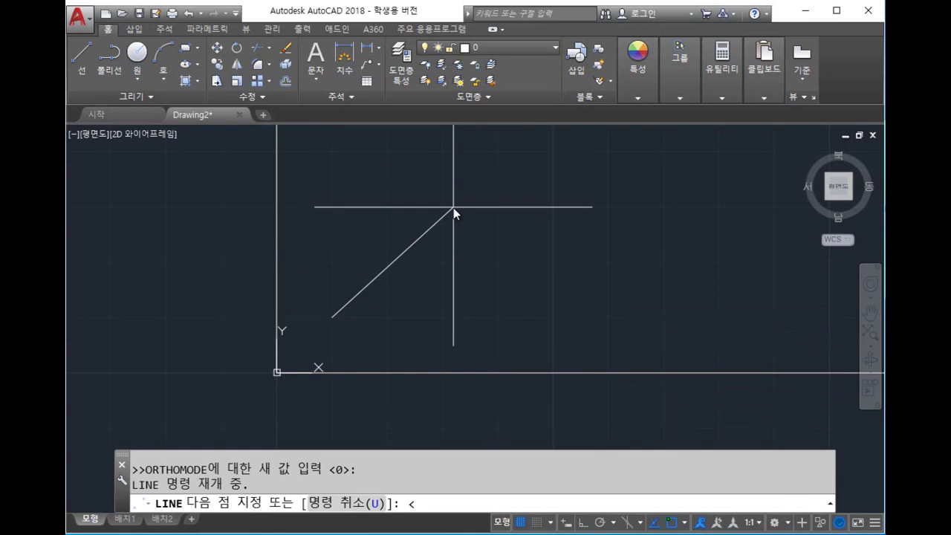
pyautogui.press('Escape')
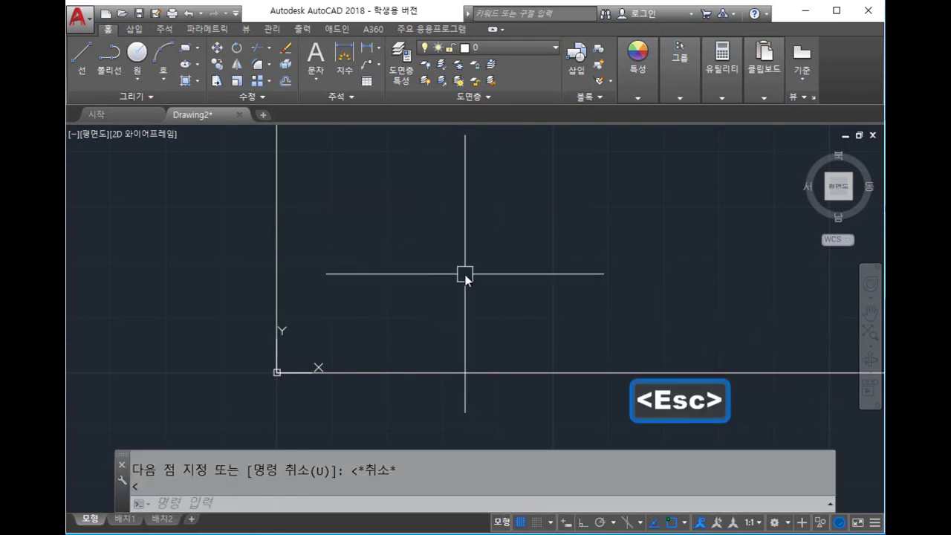
pyautogui.write('l')
pyautogui.press('space')
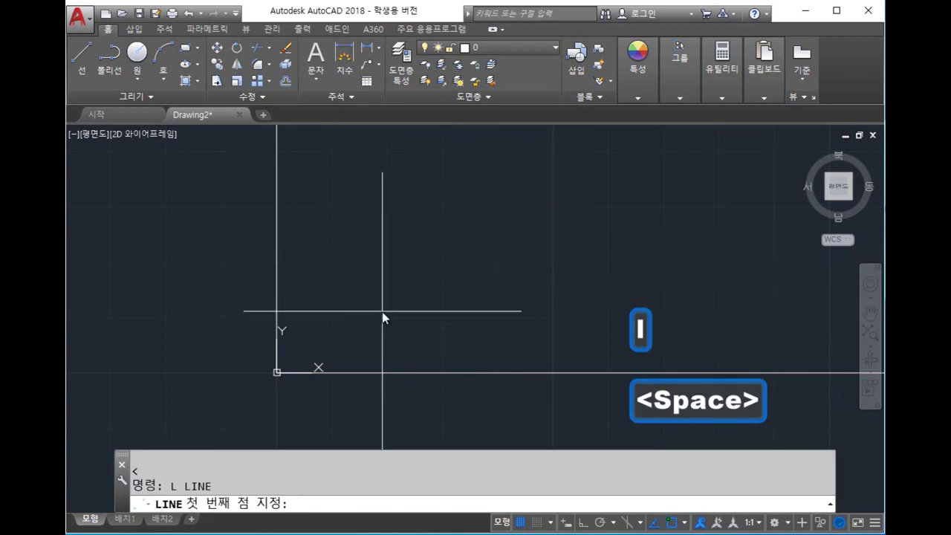
pyautogui.write('10,10')
pyautogui.press('Return')
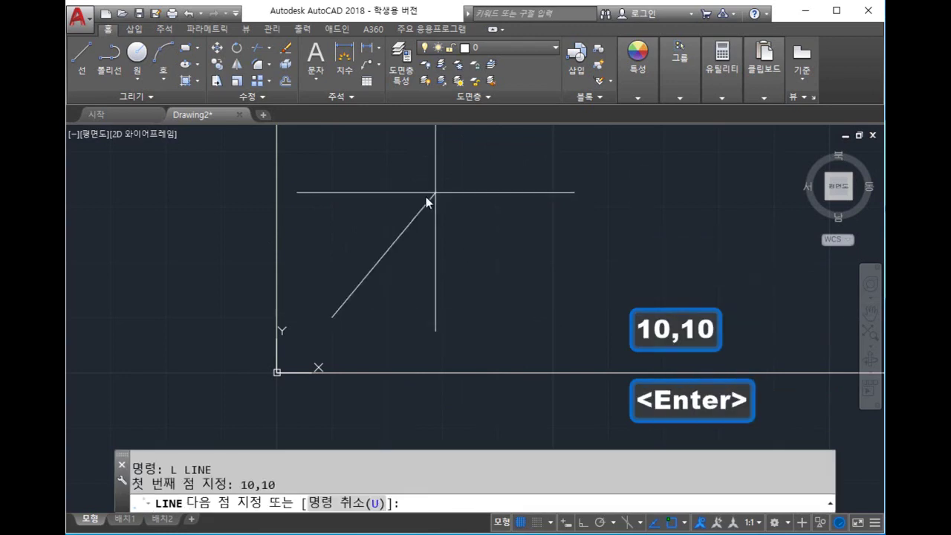
pyautogui.press('shift')
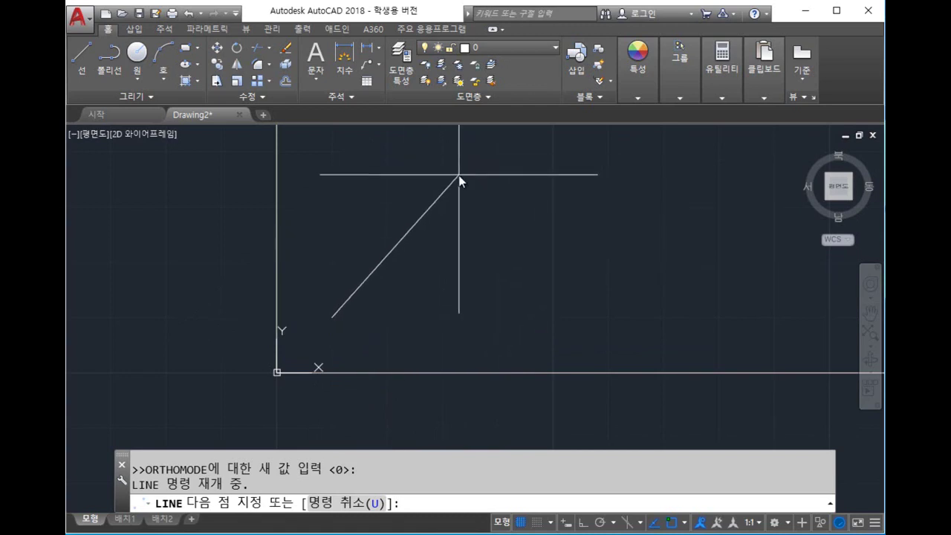
pyautogui.write('@')
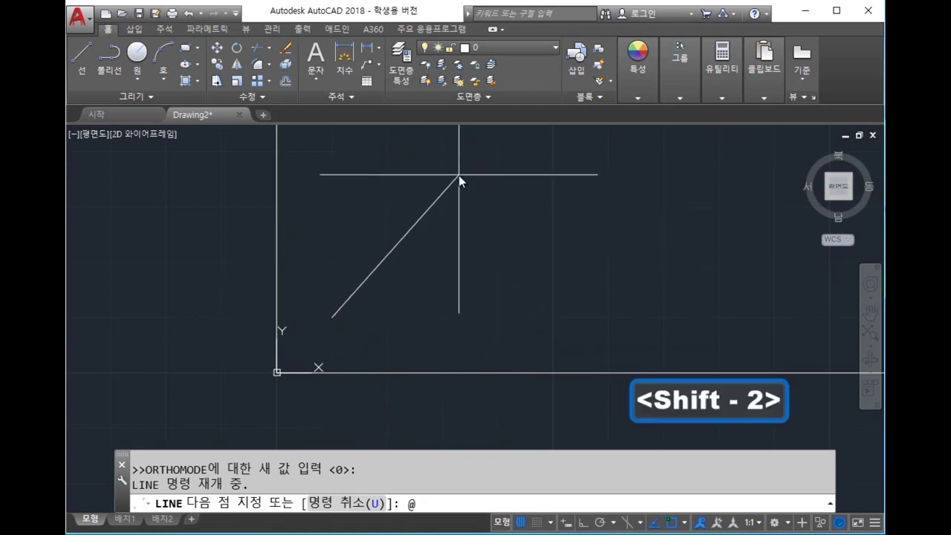
pyautogui.write('20')
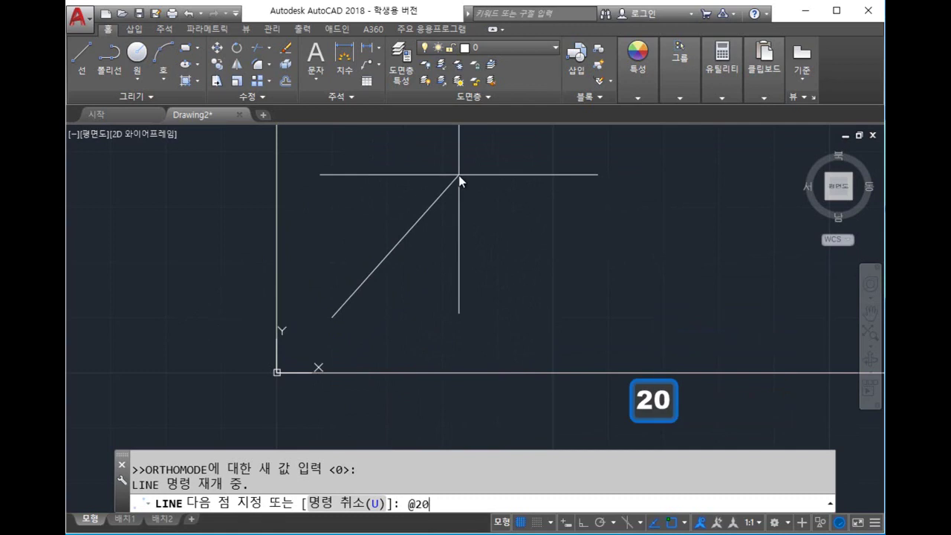
pyautogui.write('<')
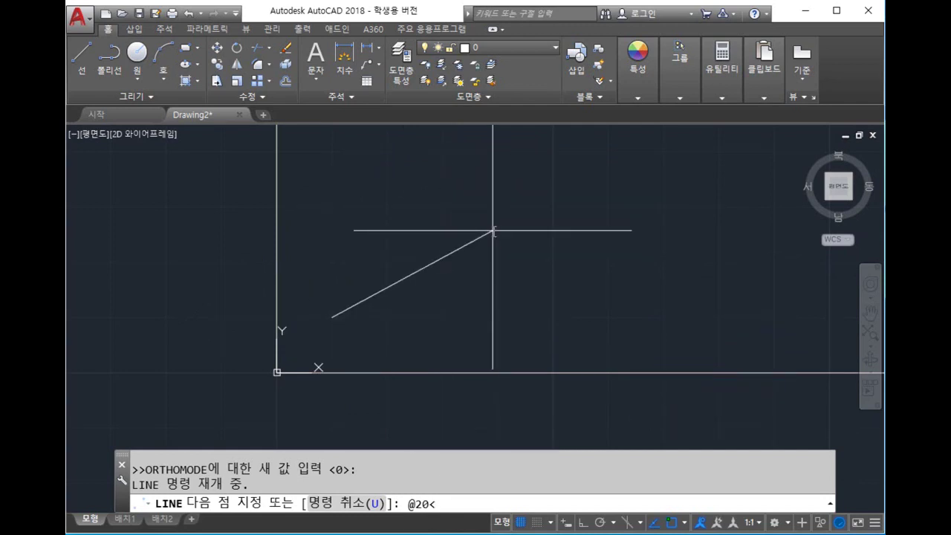
pyautogui.write('45')
pyautogui.press('Return')
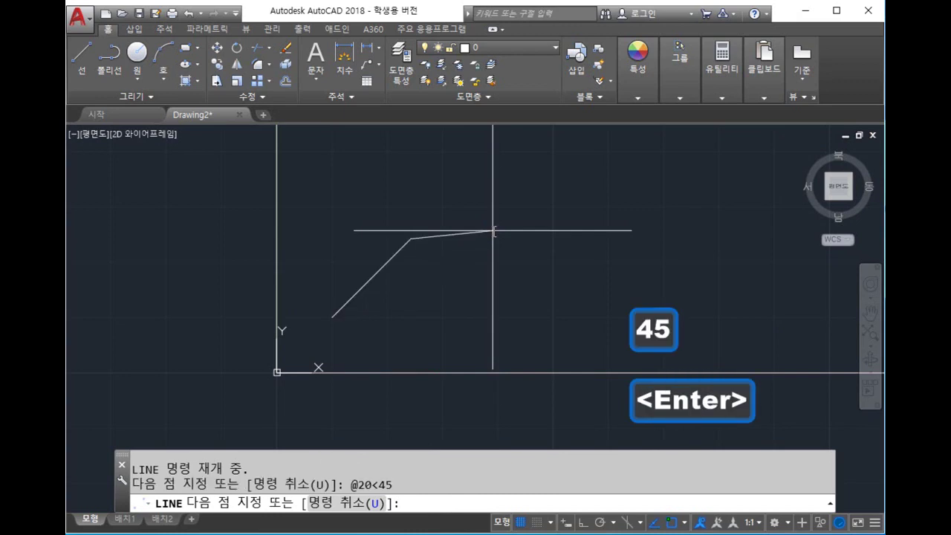
pyautogui.press('Escape')
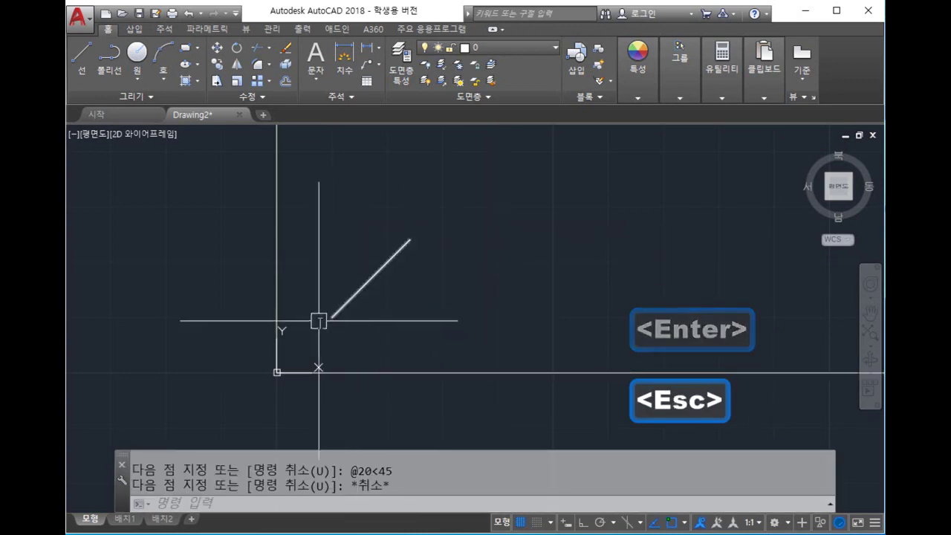
# Add an angular dimension between the diagonal line and the horizontal axis line, placing its arc to the right
pyautogui.write('dan')
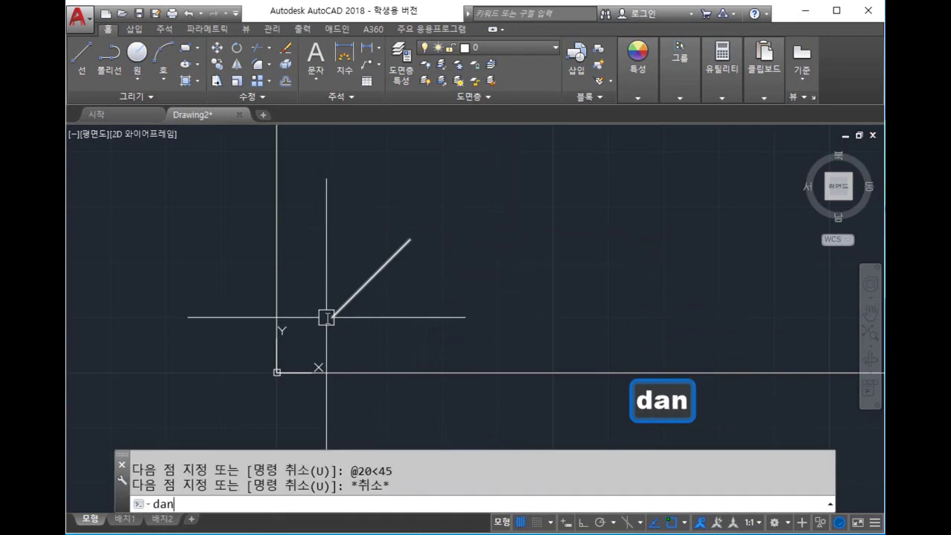
pyautogui.press('space')
pyautogui.click(350, 296)
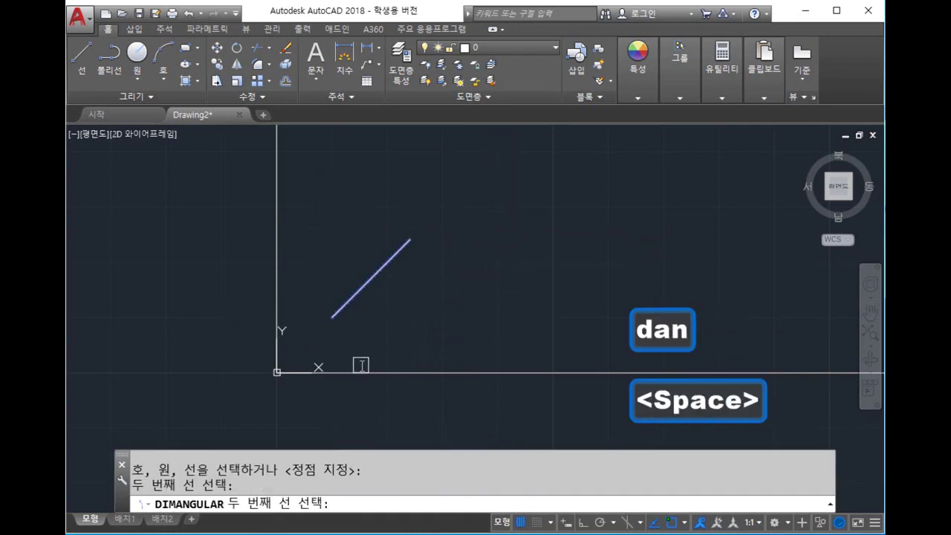
pyautogui.click(375, 373)
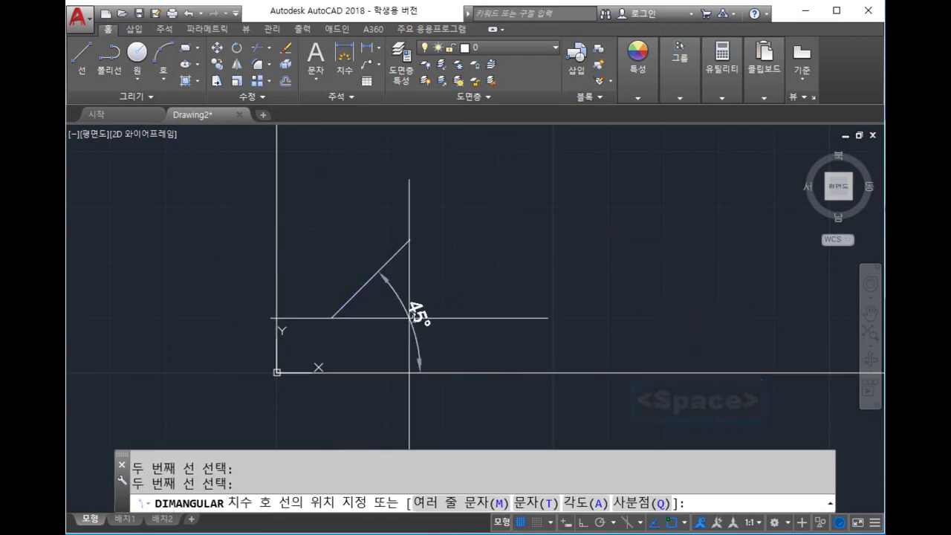
pyautogui.click(422, 316)
# Add an aligned dimension between the diagonal line's endpoints, placed above and to the left of the line
pyautogui.write('dal')
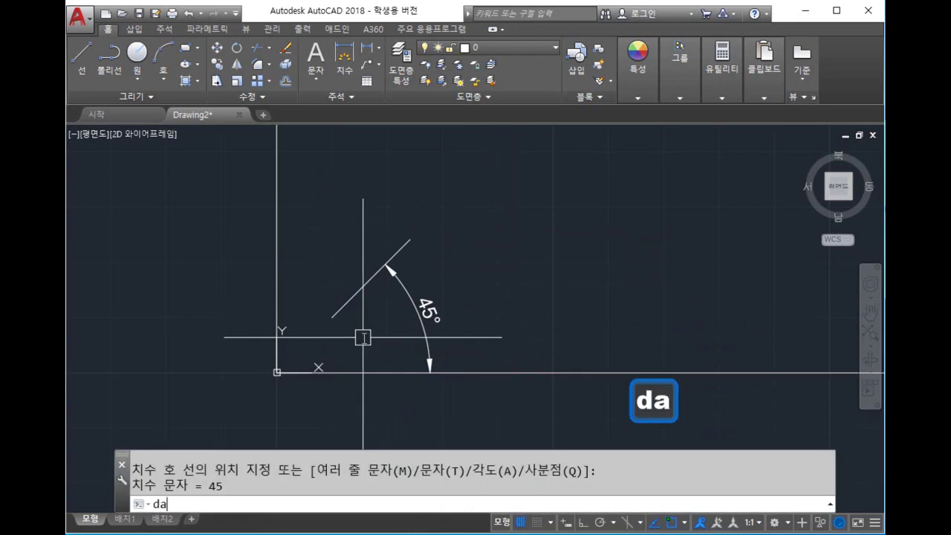
pyautogui.press('space')
pyautogui.click(332, 317)
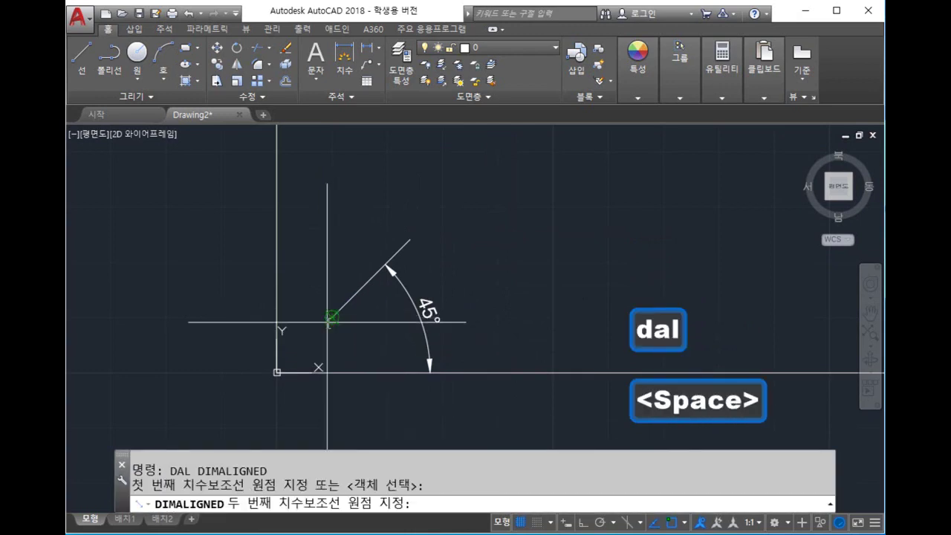
pyautogui.click(410, 239)
pyautogui.click(342, 232)
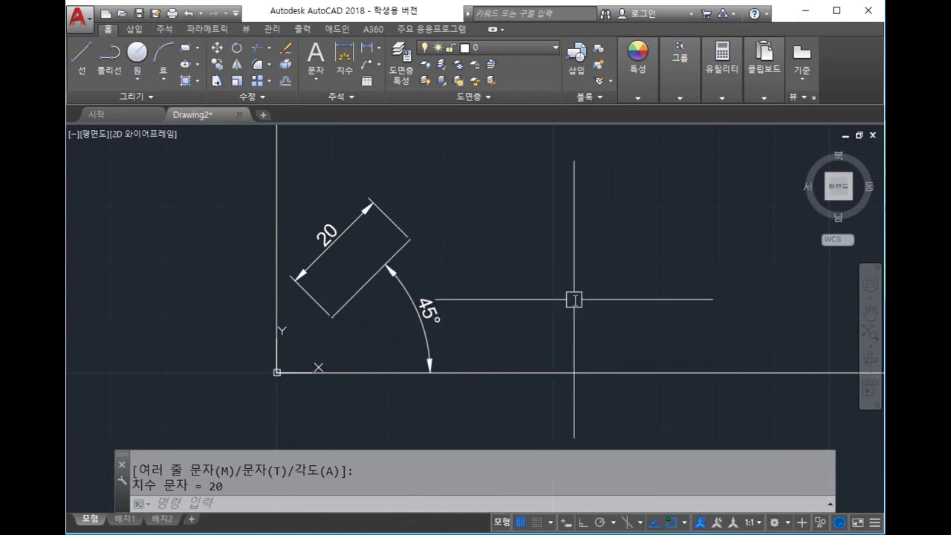
# Erase the diagonal line together with its angular and aligned dimensions, keeping the axis lines
pyautogui.click(526, 329)
pyautogui.click(367, 206)
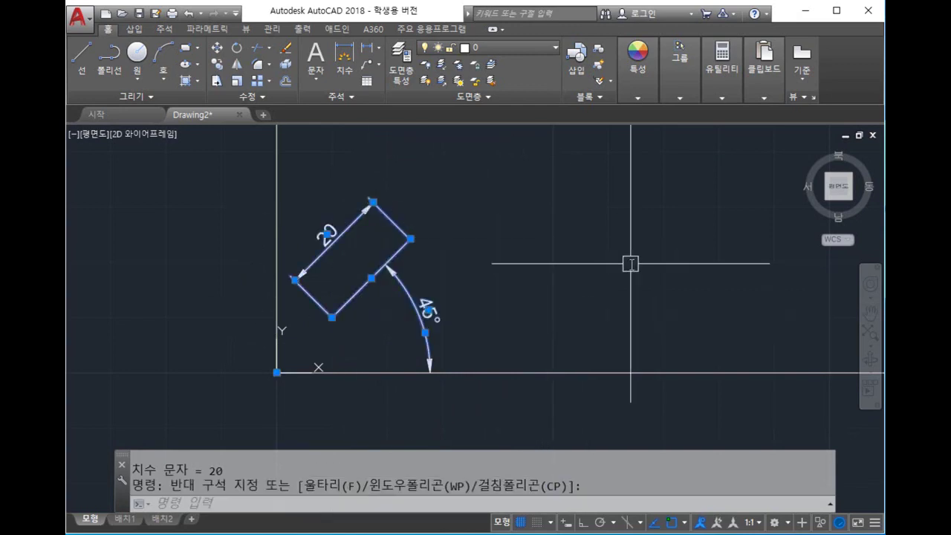
pyautogui.press('Delete')
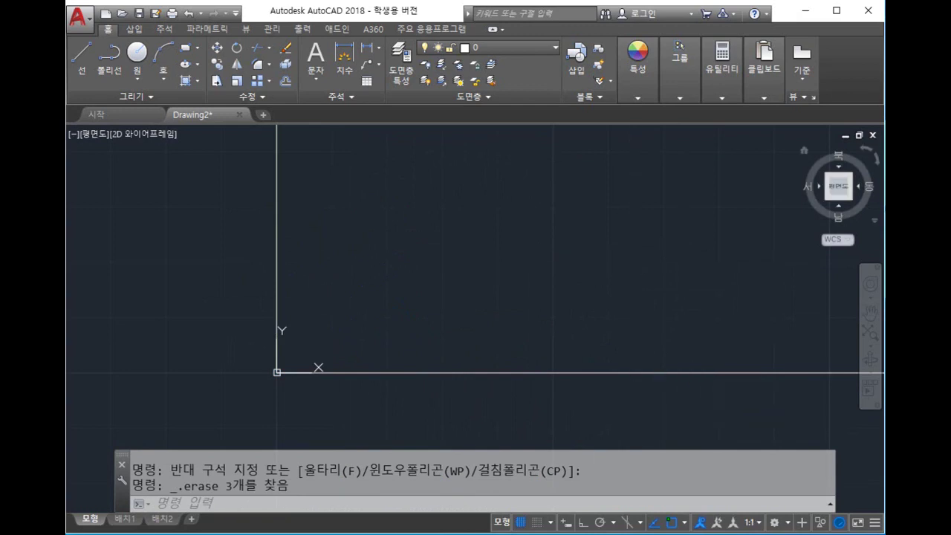
# Switch to the lecture notes document, examine the relative coordinates section and the diagram of positive and negative directions, and return to AutoCAD
pyautogui.scroll(2, 528, 278)
pyautogui.scroll(-4, 529, 278)
pyautogui.moveTo(529, 278); pyautogui.dragTo(426, 339, button='middle')
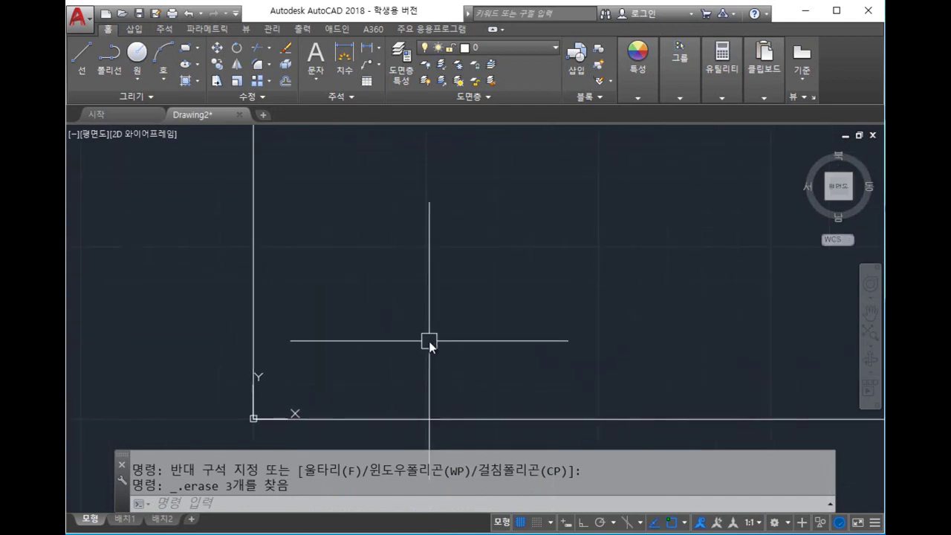
pyautogui.moveTo(460, 312)
pyautogui.mouseDown(button='middle')
pyautogui.moveTo(553, 251)
pyautogui.moveTo(597, 253)
pyautogui.mouseUp(button='middle')
pyautogui.scroll(-2, 528, 263)
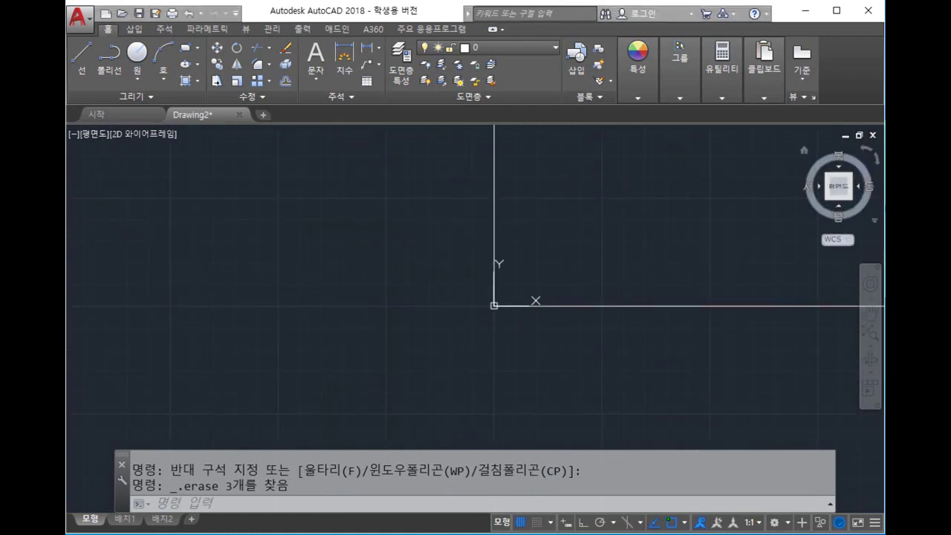
pyautogui.hotkey('alt', 'Tab')
pyautogui.scroll(-15, 526, 186)
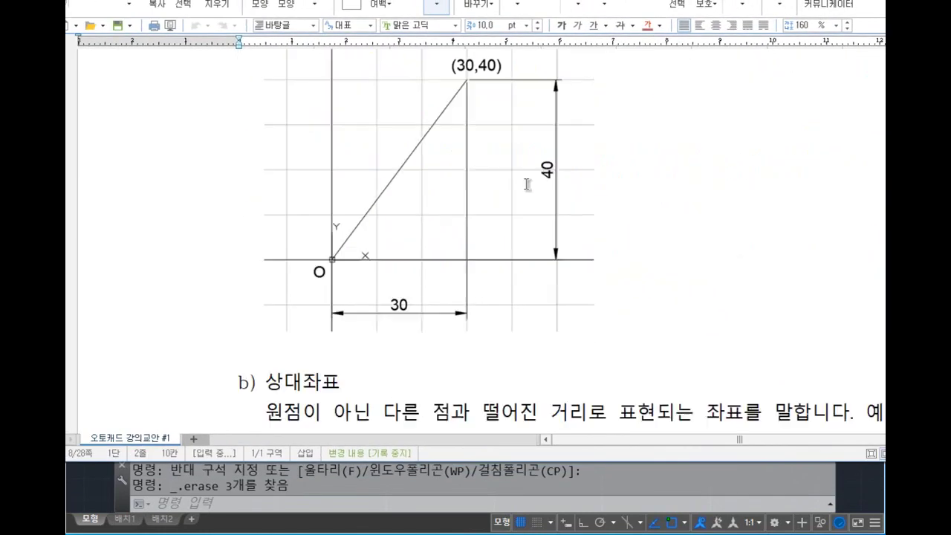
pyautogui.scroll(-10, 526, 189)
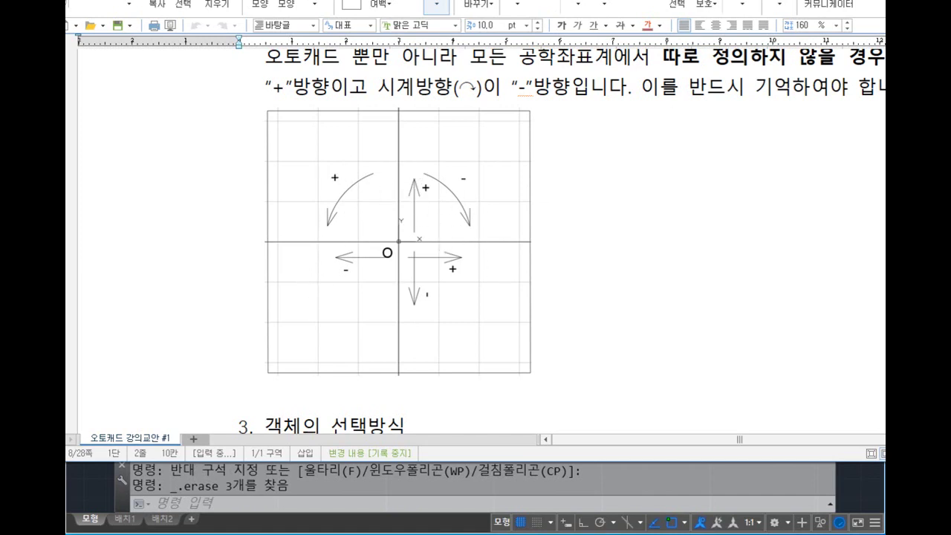
pyautogui.scroll(-1, 631, 250)
pyautogui.scroll(3, 520, 327)
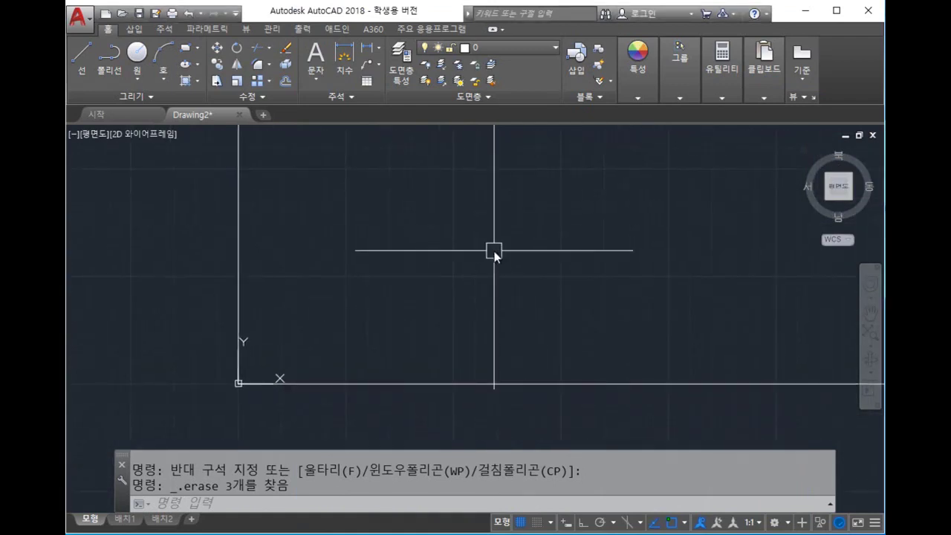
pyautogui.write('l')
pyautogui.press('space')
pyautogui.click(238, 382)
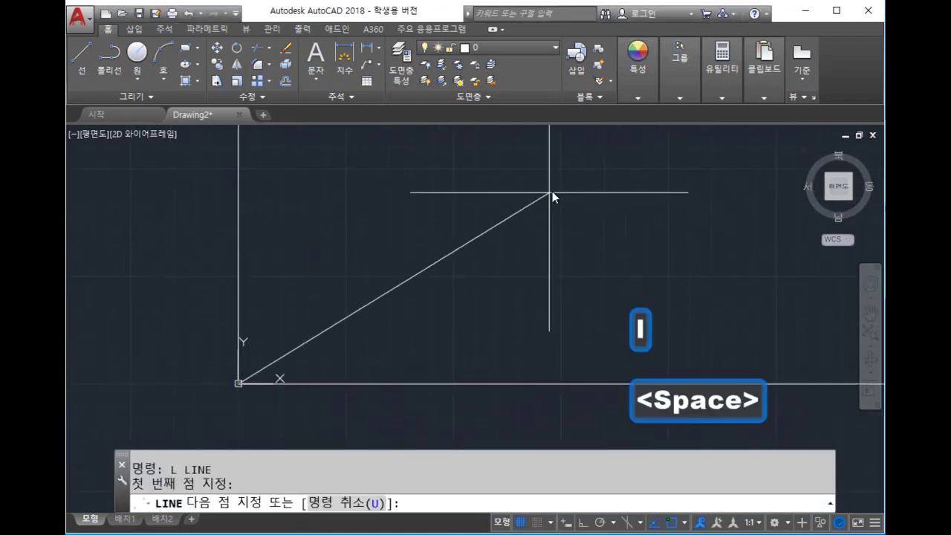
pyautogui.write('@')
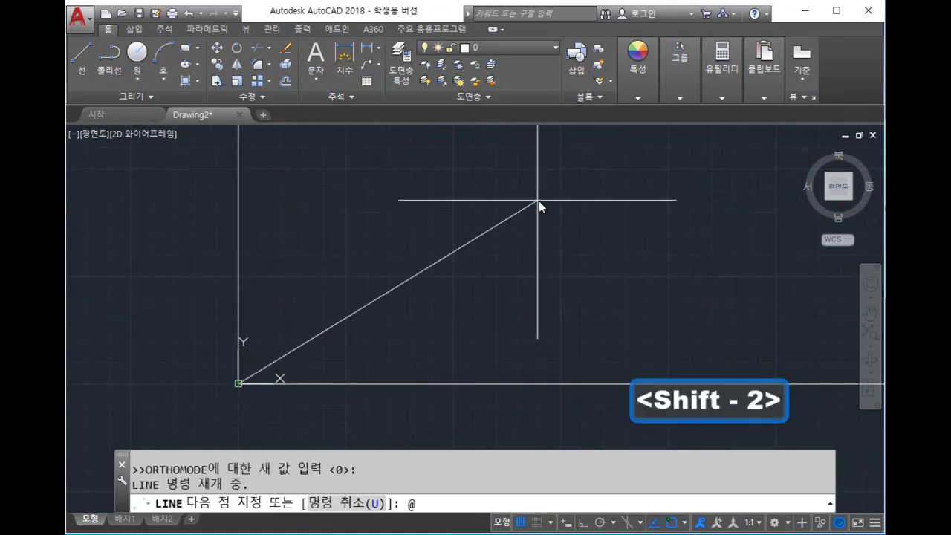
pyautogui.write('50')
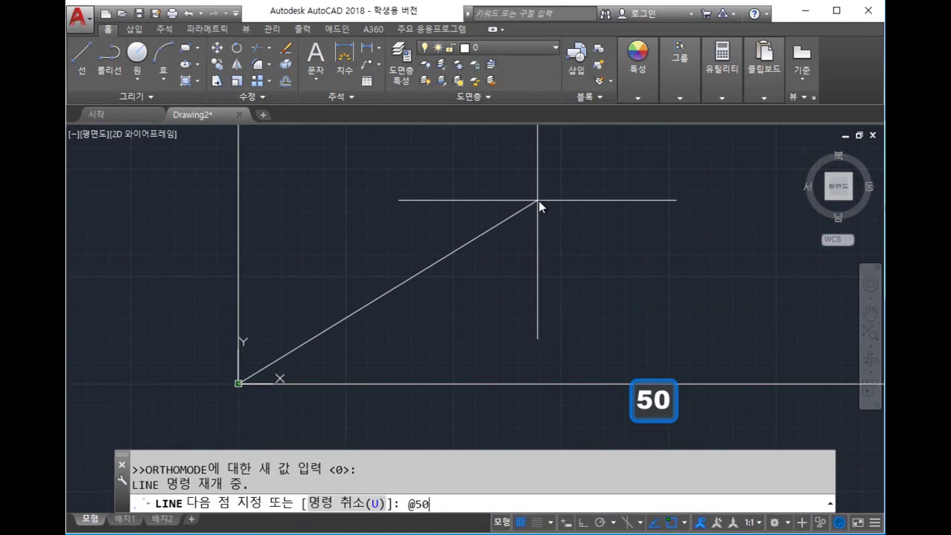
pyautogui.write('<30')
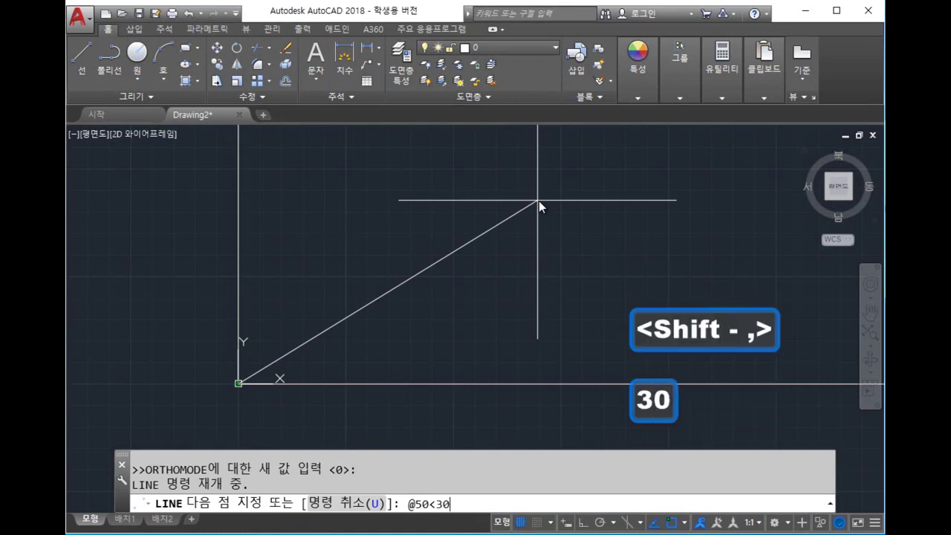
pyautogui.press('Return')
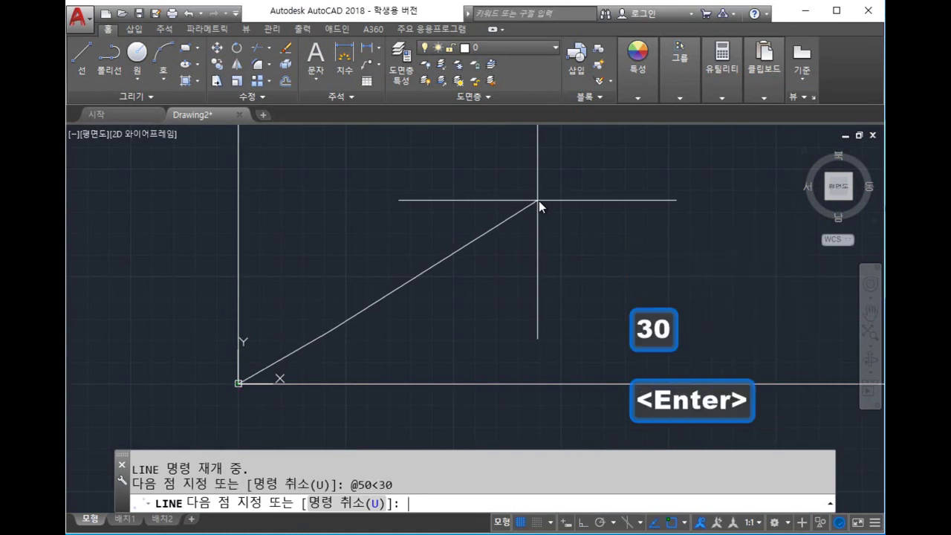
pyautogui.press('Escape')
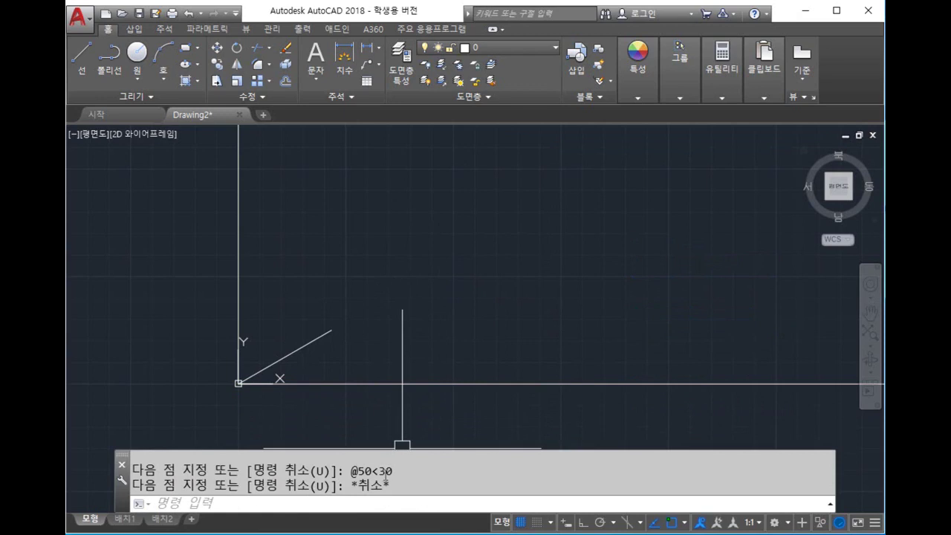
# Add an angular dimension between the horizontal axis line and the new diagonal line, placing its arc between them
pyautogui.write('dan')
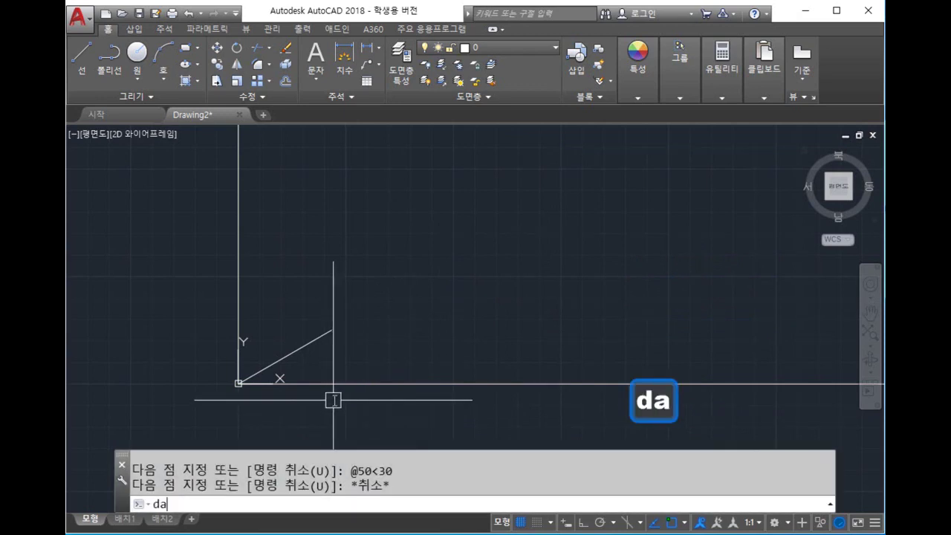
pyautogui.press('space')
pyautogui.click(315, 384)
pyautogui.click(297, 347)
pyautogui.scroll(4, 330, 380)
pyautogui.click(320, 370)
pyautogui.moveTo(520, 301); pyautogui.dragTo(626, 257, button='middle')
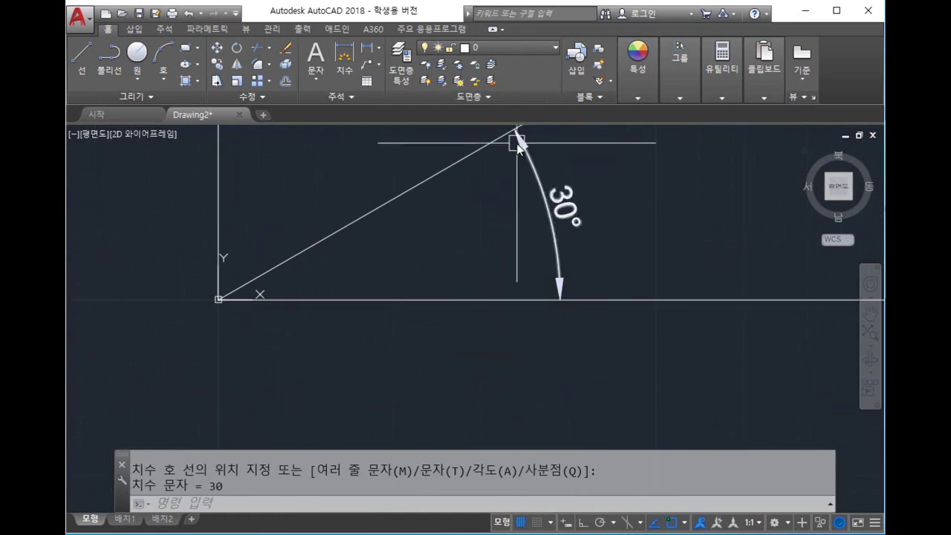
pyautogui.moveTo(518, 163); pyautogui.dragTo(533, 325, button='middle')
pyautogui.moveTo(535, 242); pyautogui.dragTo(551, 171, button='middle')
pyautogui.scroll(-3, 589, 222)
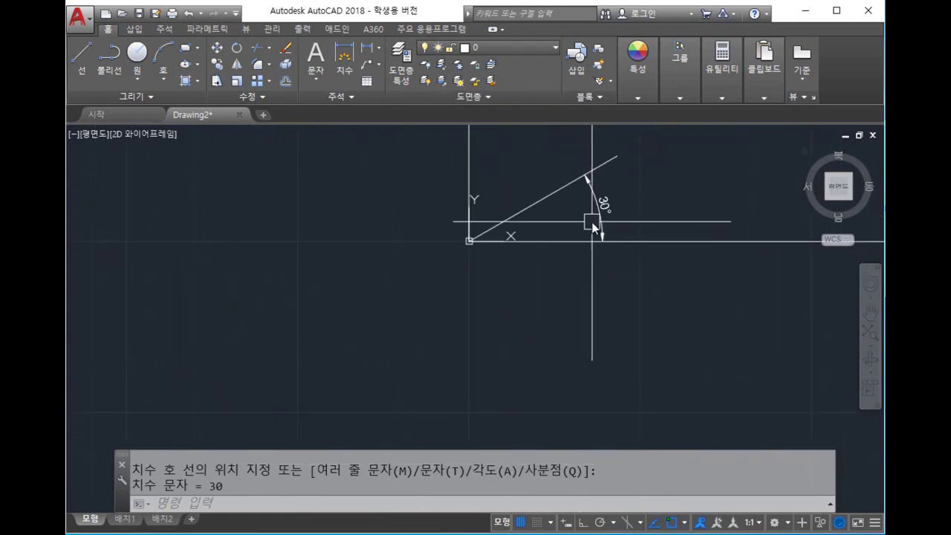
pyautogui.moveTo(589, 222); pyautogui.dragTo(549, 280, button='middle')
pyautogui.write('l')
pyautogui.press('space')
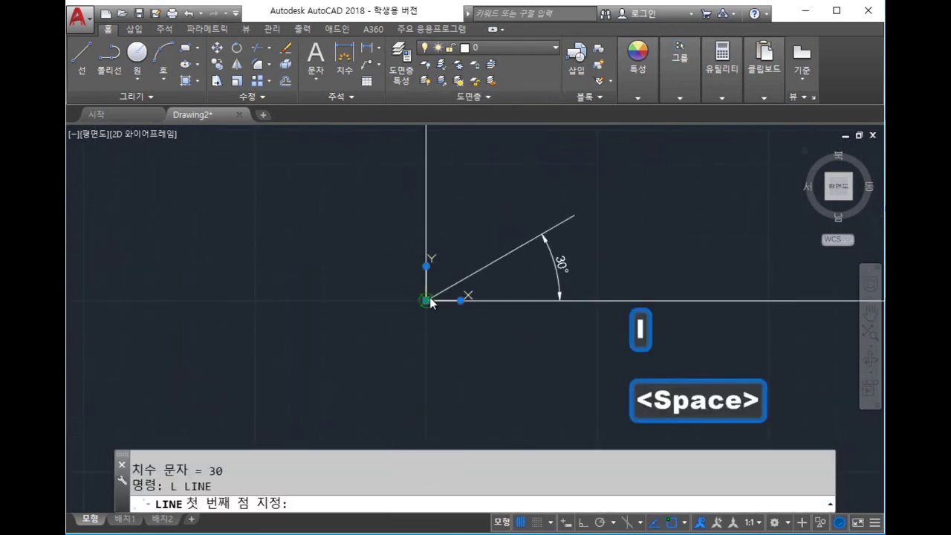
pyautogui.press('F8')
pyautogui.write('@50')
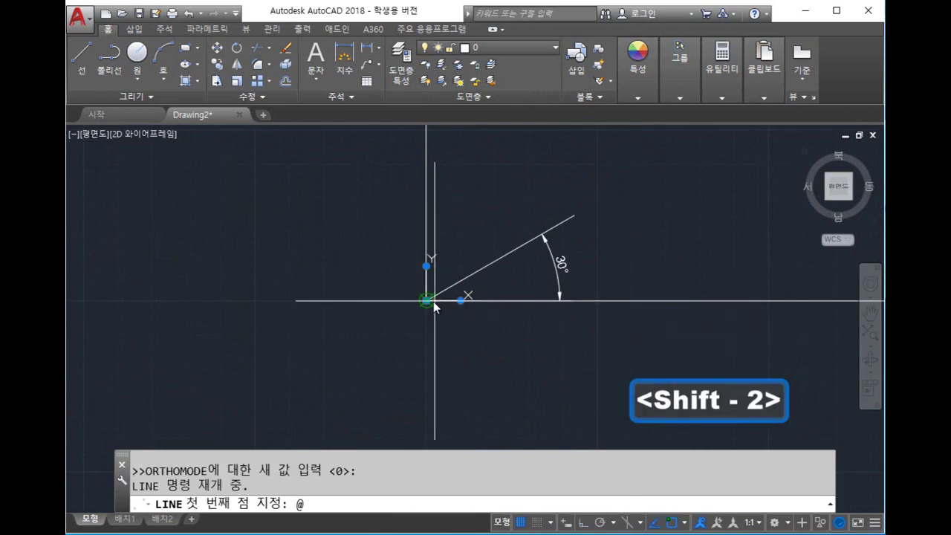
pyautogui.write('<')
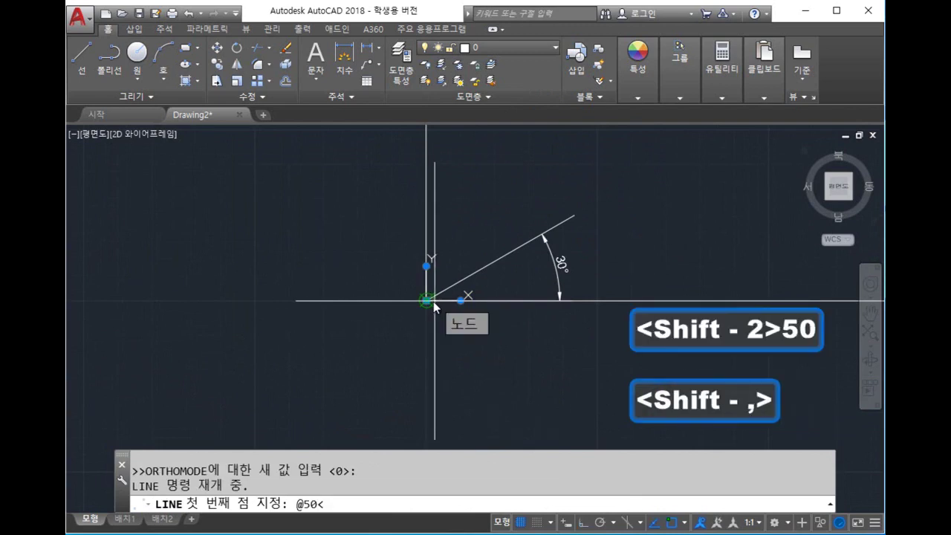
pyautogui.write('-30')
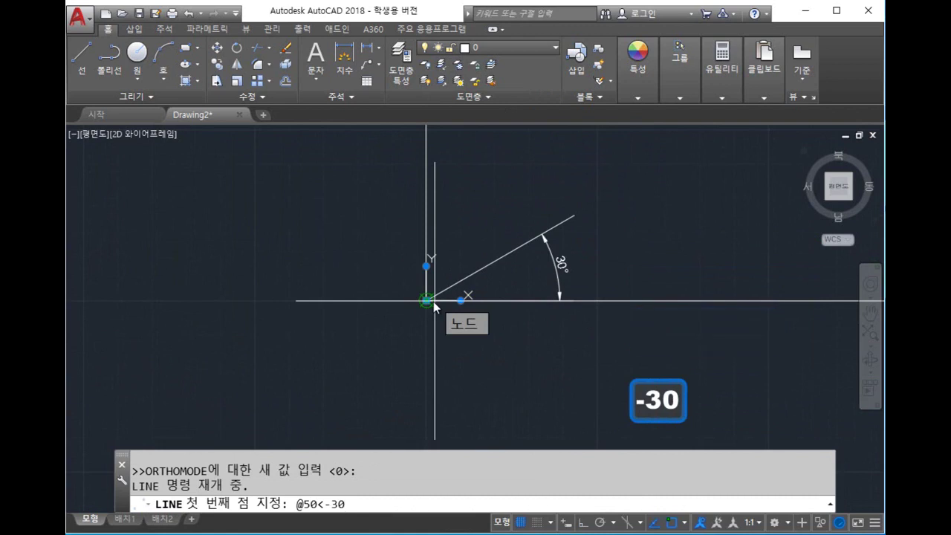
pyautogui.press('Return')
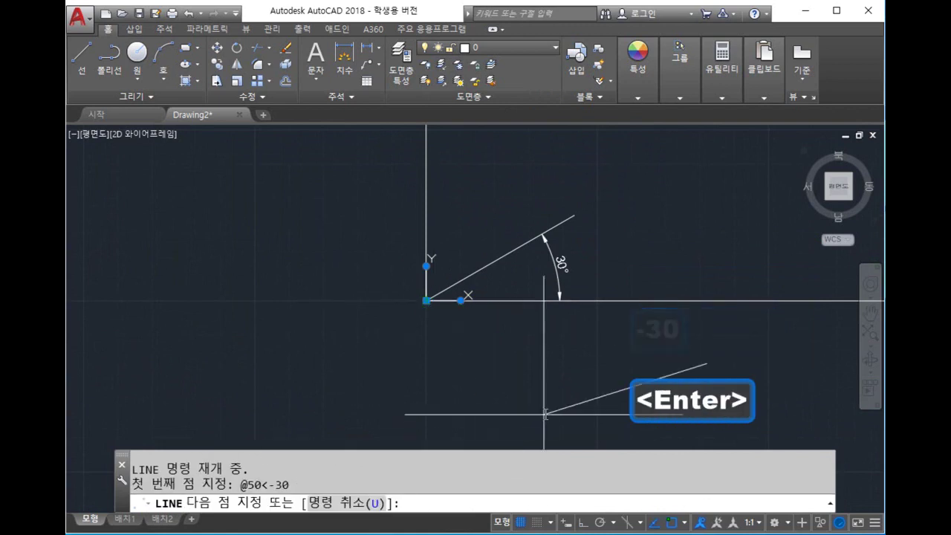
pyautogui.press('Escape')
pyautogui.write('l')
pyautogui.press('space')
pyautogui.click(382, 294)
pyautogui.write('@')
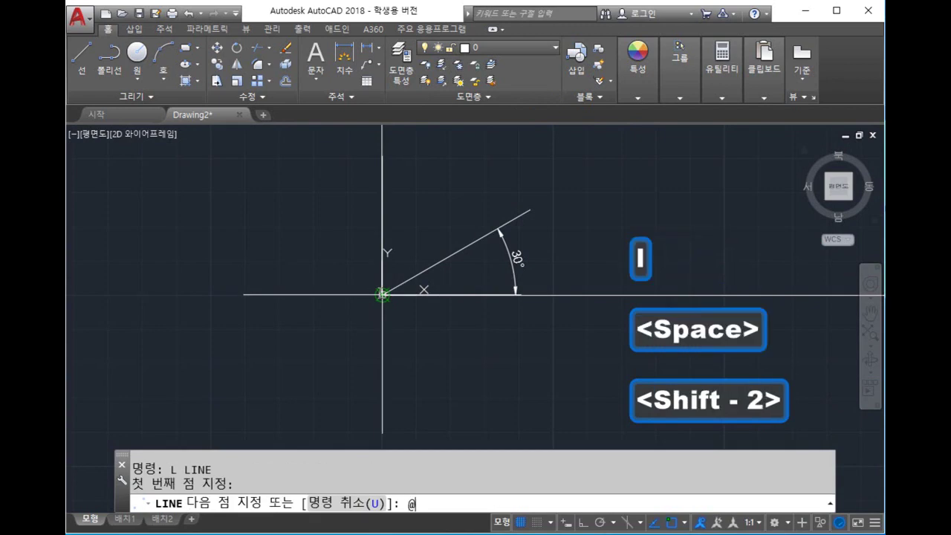
pyautogui.write('50<-30')
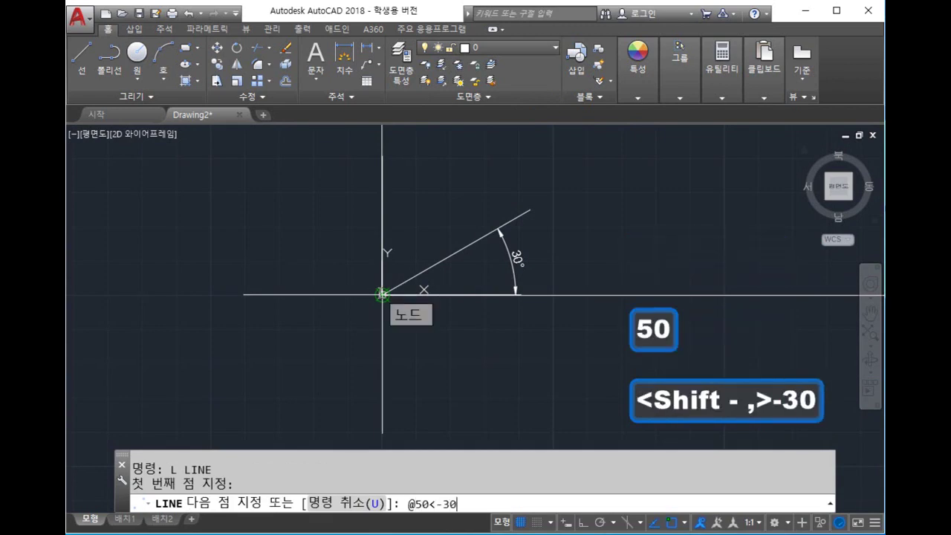
pyautogui.press('Return')
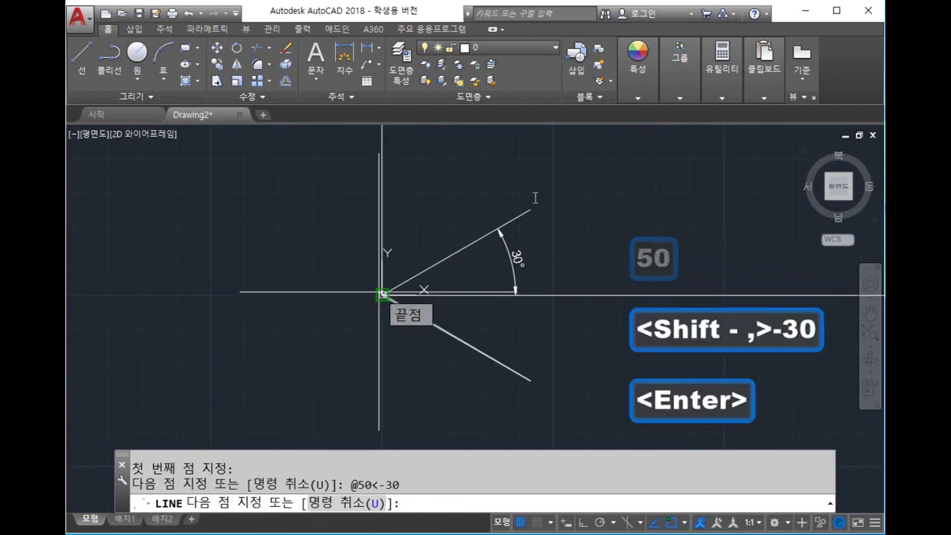
pyautogui.press('Escape')
# Add an angular dimension between the horizontal axis line and the downward diagonal line, placing its arc between them
pyautogui.scroll(2, 517, 319)
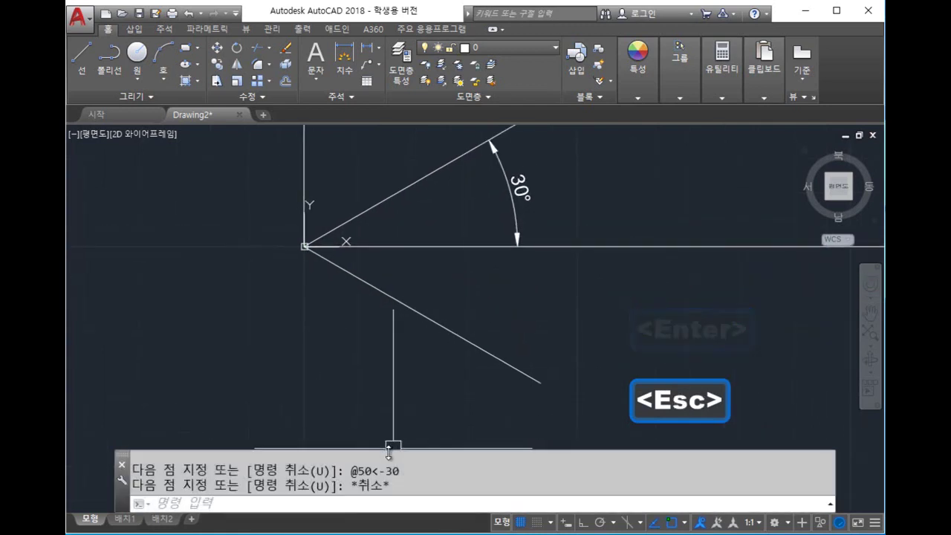
pyautogui.write('dan')
pyautogui.press('space')
pyautogui.click(477, 244)
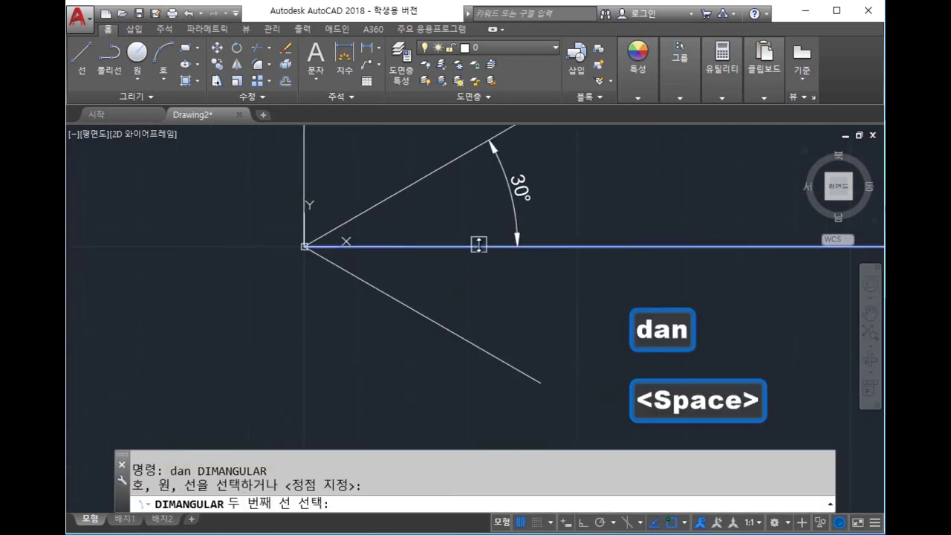
pyautogui.click(432, 326)
pyautogui.press('Escape')
pyautogui.scroll(-2, 495, 334)
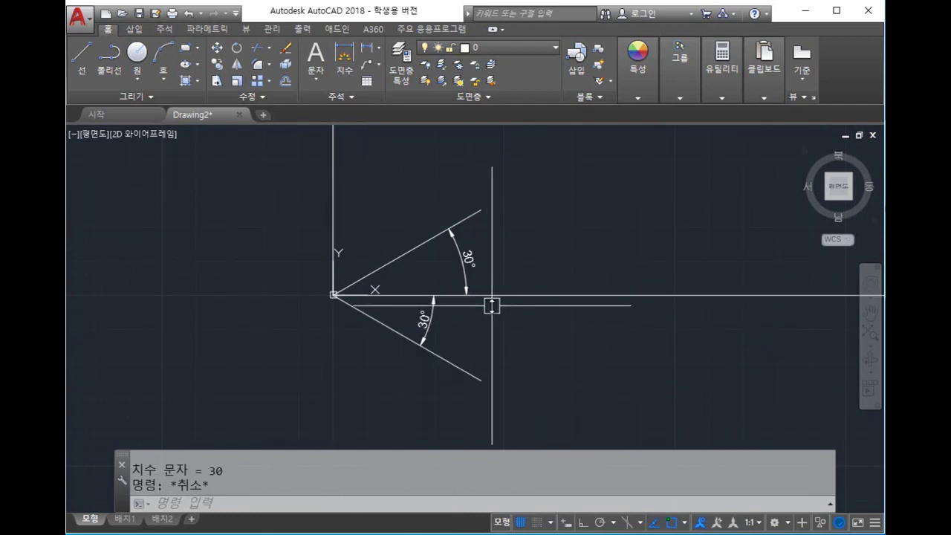
# Erase both diagonal lines and their angular dimensions, keeping only the two axis lines
pyautogui.moveTo(422, 259); pyautogui.dragTo(406, 282, button='middle')
pyautogui.click(530, 409)
pyautogui.click(385, 350)
pyautogui.press('Delete')
pyautogui.click(475, 272)
pyautogui.click(403, 208)
pyautogui.press('Delete')
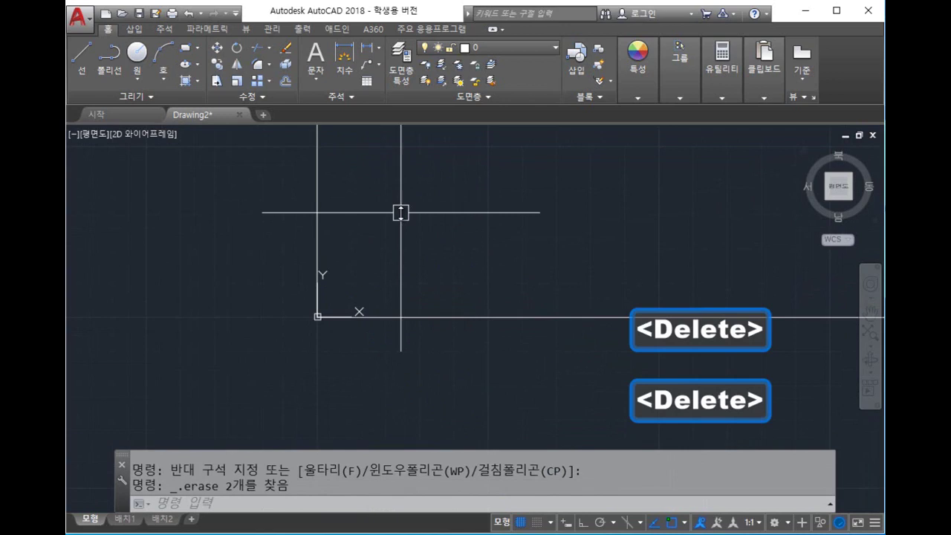
# Draw a closed upward-pointing arrow outline freehand with the Line command, inside the quadrant formed by the axis lines
pyautogui.moveTo(522, 251); pyautogui.dragTo(509, 301, button='middle')
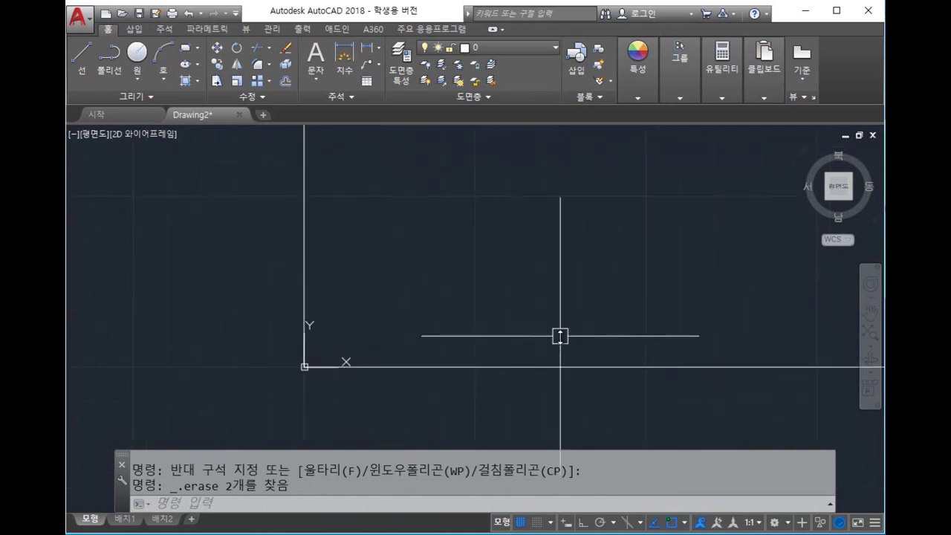
pyautogui.scroll(-5, 496, 288)
pyautogui.moveTo(496, 291); pyautogui.dragTo(467, 364, button='middle')
pyautogui.moveTo(520, 323); pyautogui.dragTo(578, 339, button='middle')
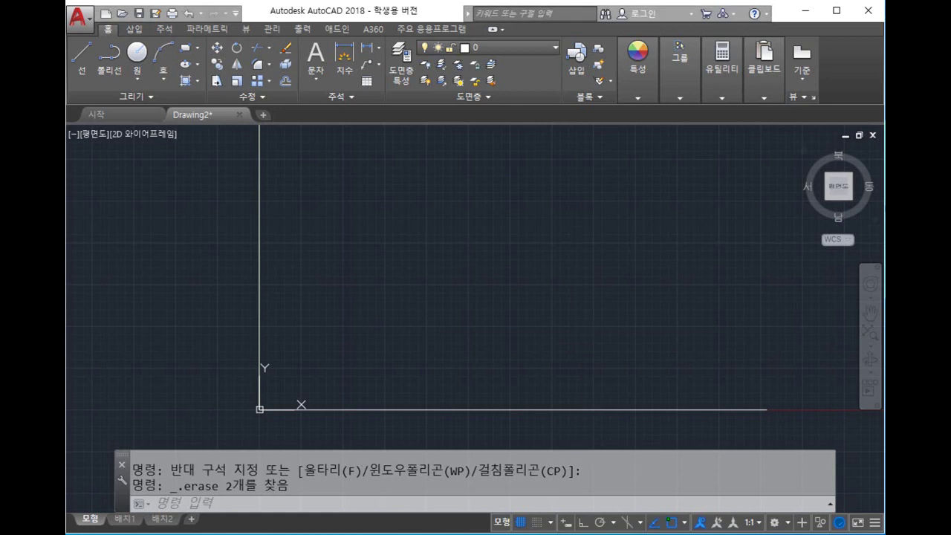
pyautogui.moveTo(601, 269)
pyautogui.mouseDown(button='middle')
pyautogui.moveTo(586, 290)
pyautogui.moveTo(543, 295)
pyautogui.mouseUp(button='middle')
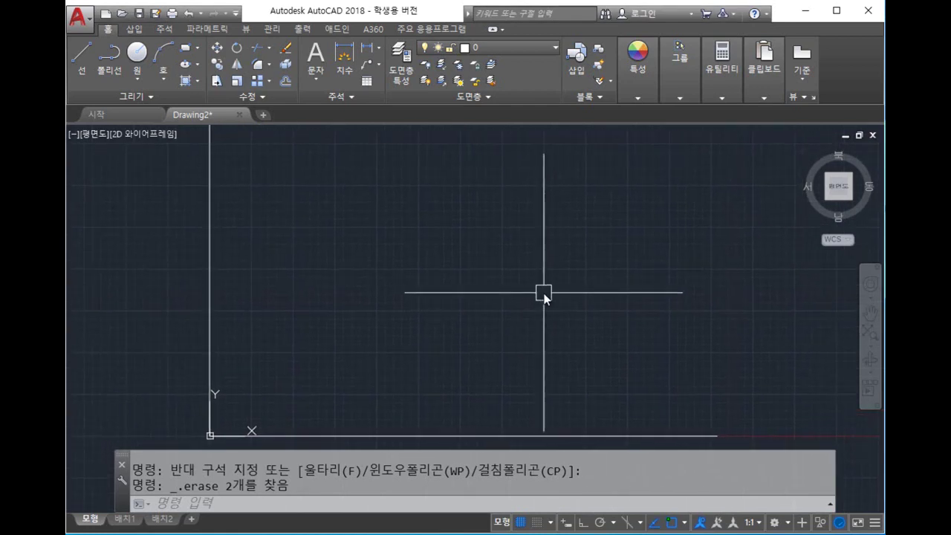
pyautogui.moveTo(403, 278); pyautogui.dragTo(391, 245, button='middle')
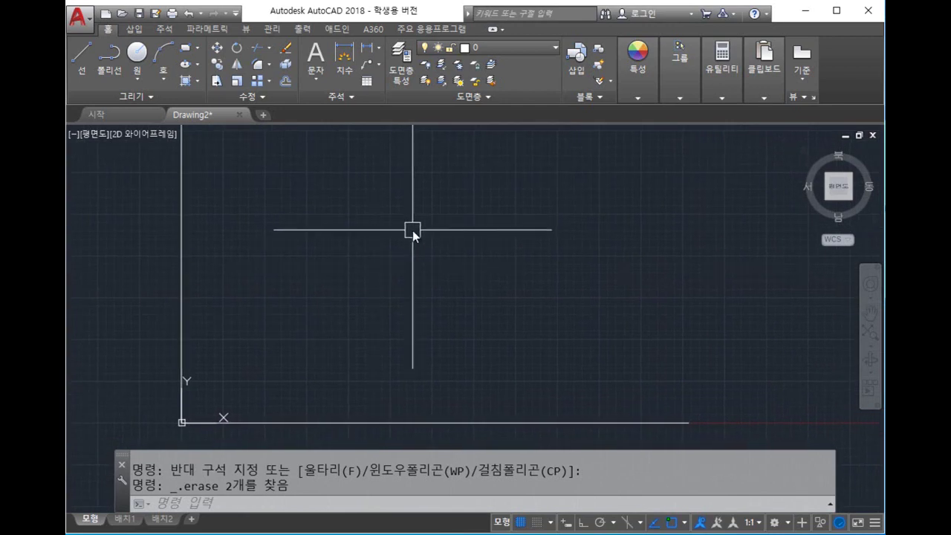
pyautogui.write('l')
pyautogui.press('space')
pyautogui.click(337, 208)
pyautogui.click(258, 303)
pyautogui.click(304, 303)
pyautogui.click(304, 391)
pyautogui.click(388, 391)
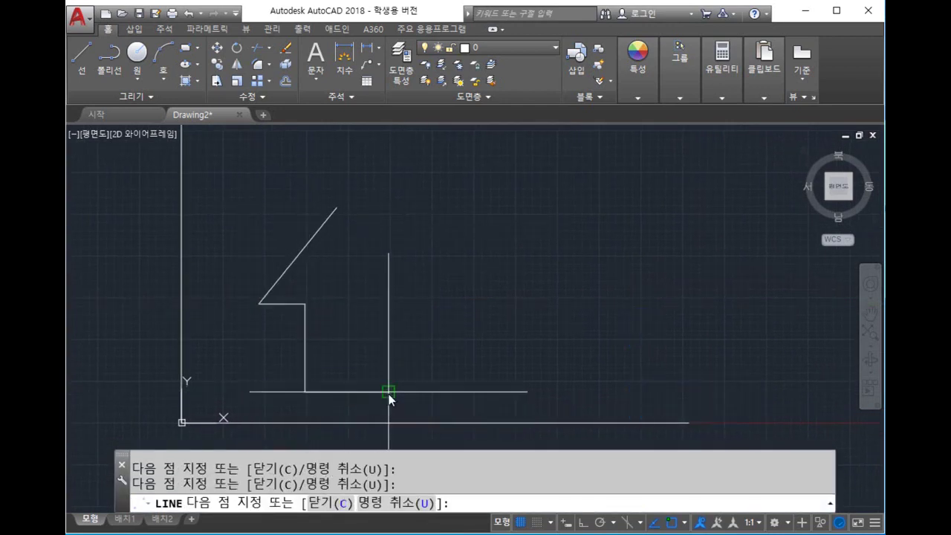
pyautogui.click(387, 304)
pyautogui.click(445, 303)
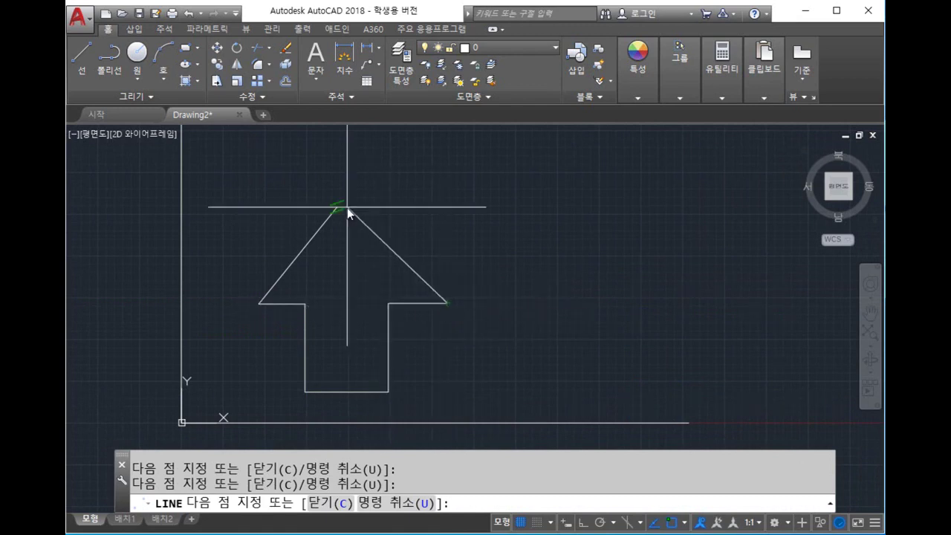
pyautogui.press('Escape')
# Create multiline text reading "도형을 이루는 구성요소 = 객체" beside the upper part of the arrow
pyautogui.moveTo(478, 329)
pyautogui.mouseDown(button='middle')
pyautogui.moveTo(552, 314)
pyautogui.moveTo(493, 334)
pyautogui.moveTo(499, 326)
pyautogui.mouseUp(button='middle')
pyautogui.scroll(2, 517, 328)
pyautogui.scroll(-2, 492, 333)
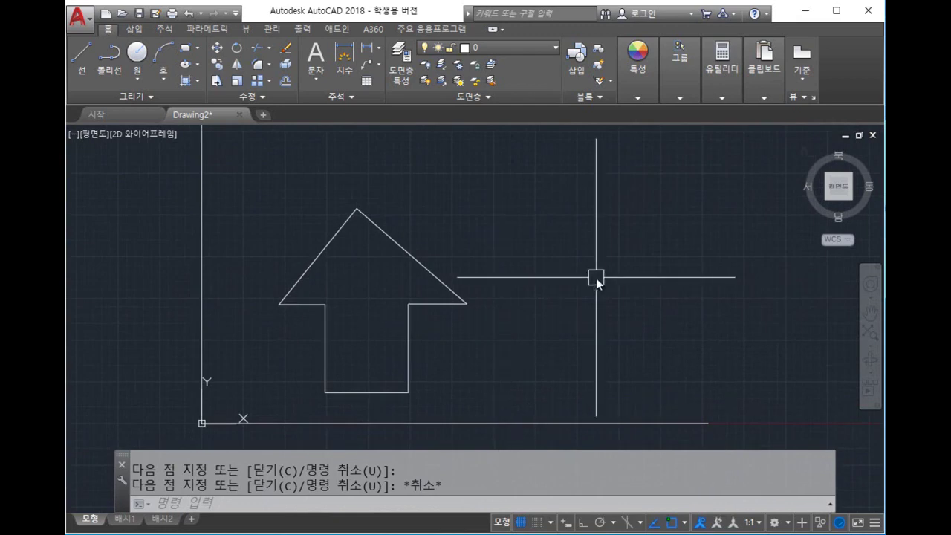
pyautogui.write('t')
pyautogui.press('space')
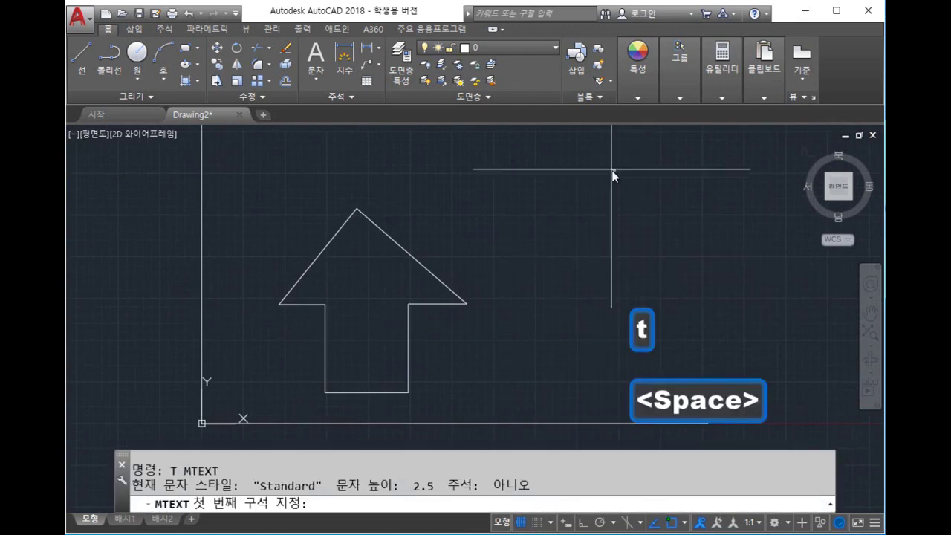
pyautogui.click(567, 156)
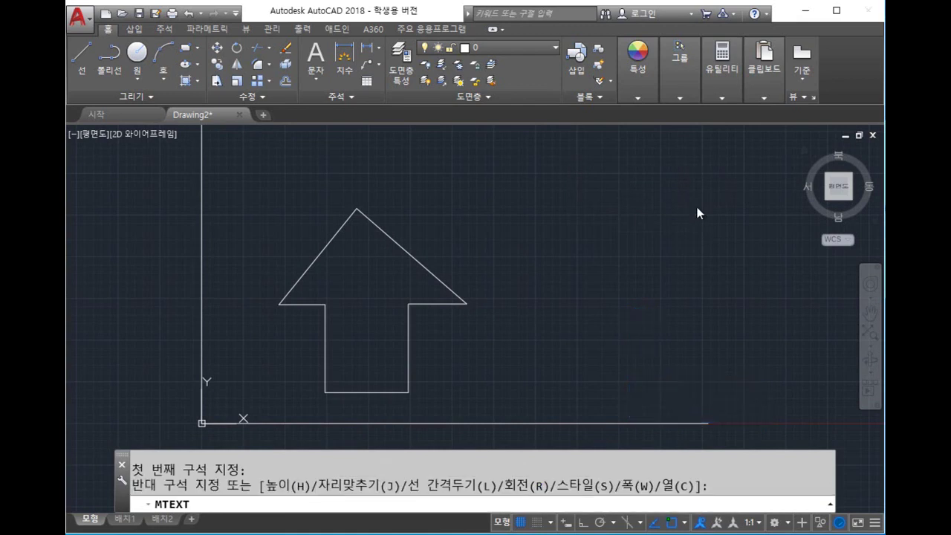
pyautogui.click(697, 213)
pyautogui.write('e')
pyautogui.press('BackSpace')
pyautogui.press('BackSpace')
pyautogui.press('Hangul')
pyautogui.write('도형')
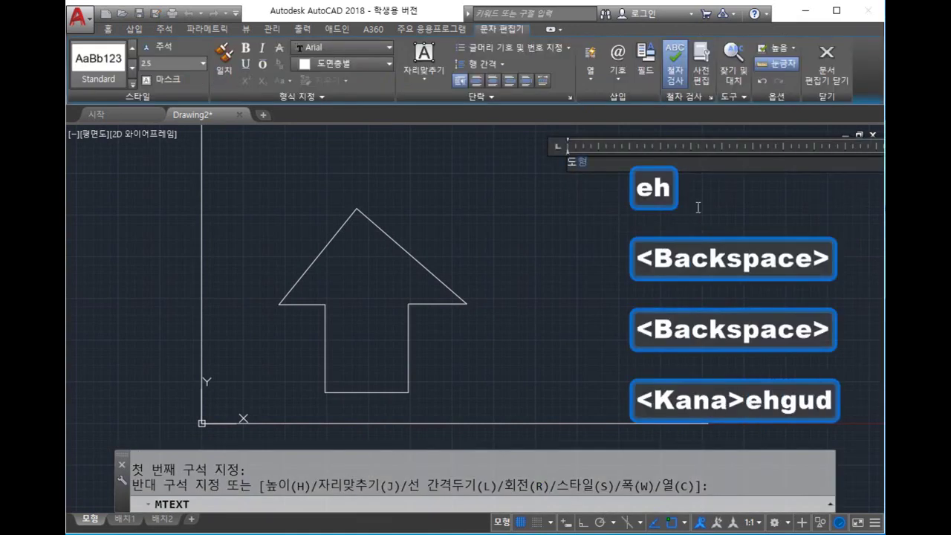
pyautogui.write('을 이루는 구')
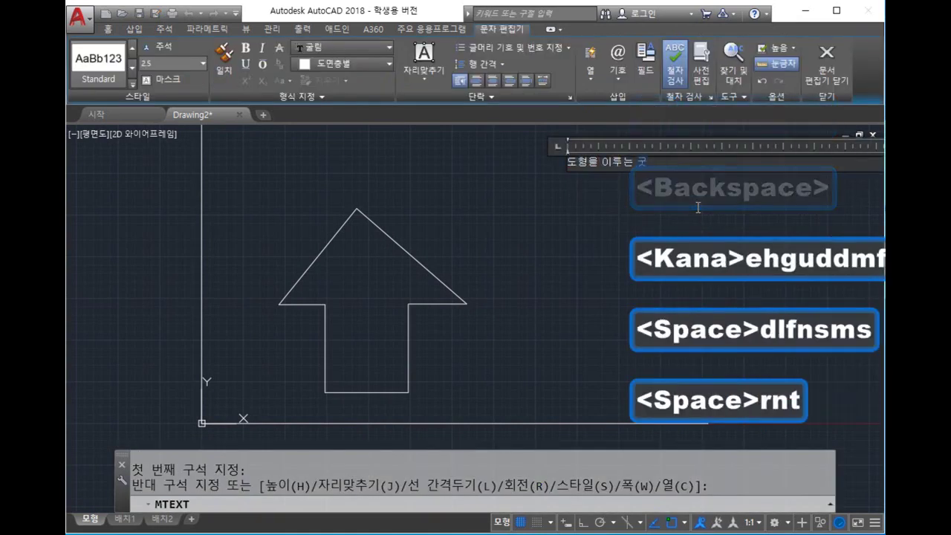
pyautogui.write('성요소 = 객체')
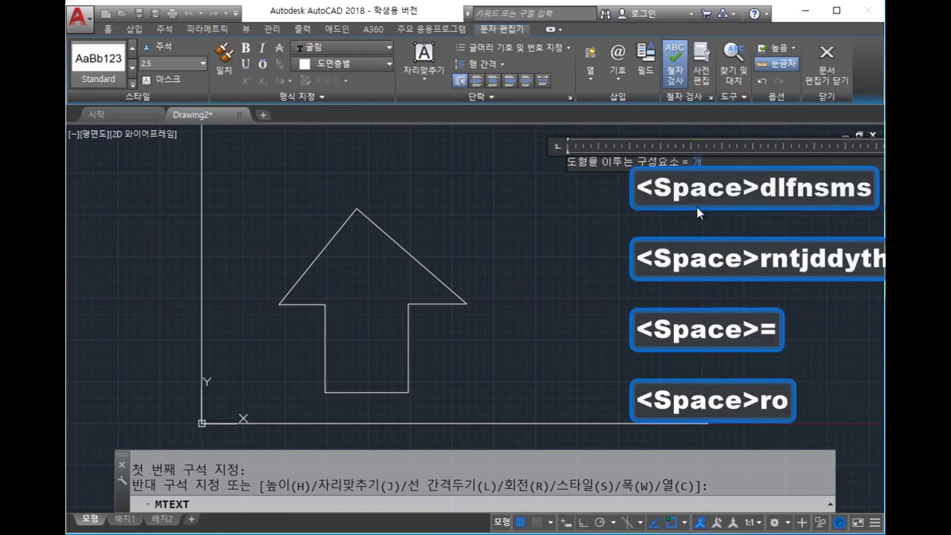
pyautogui.press('Escape')
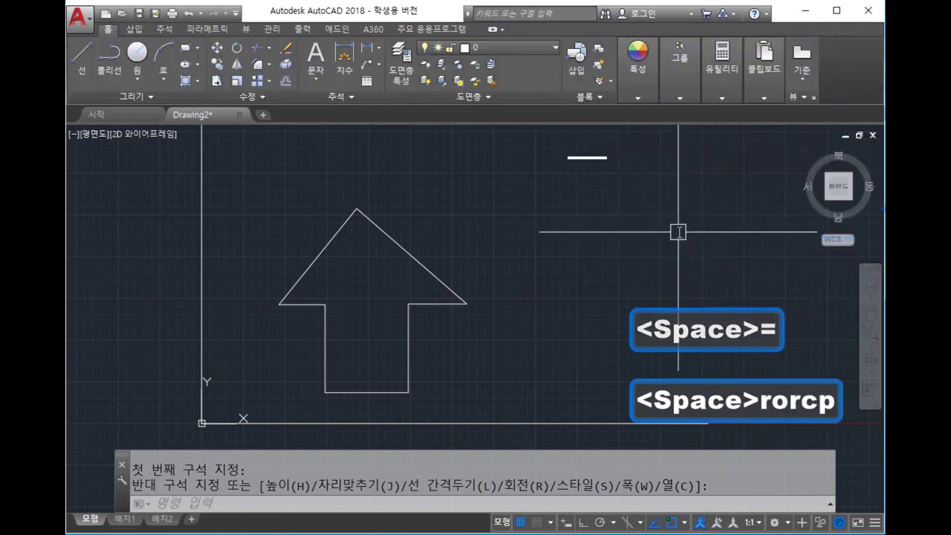
# Scale the new text by a factor of 10 from its upper-left insertion point
pyautogui.moveTo(612, 180); pyautogui.dragTo(611, 181)
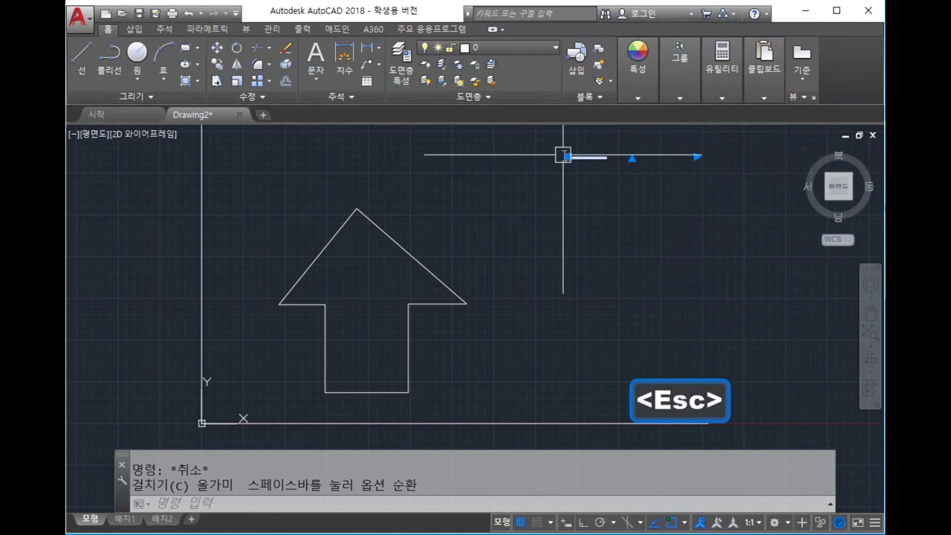
pyautogui.write('sc')
pyautogui.press('space')
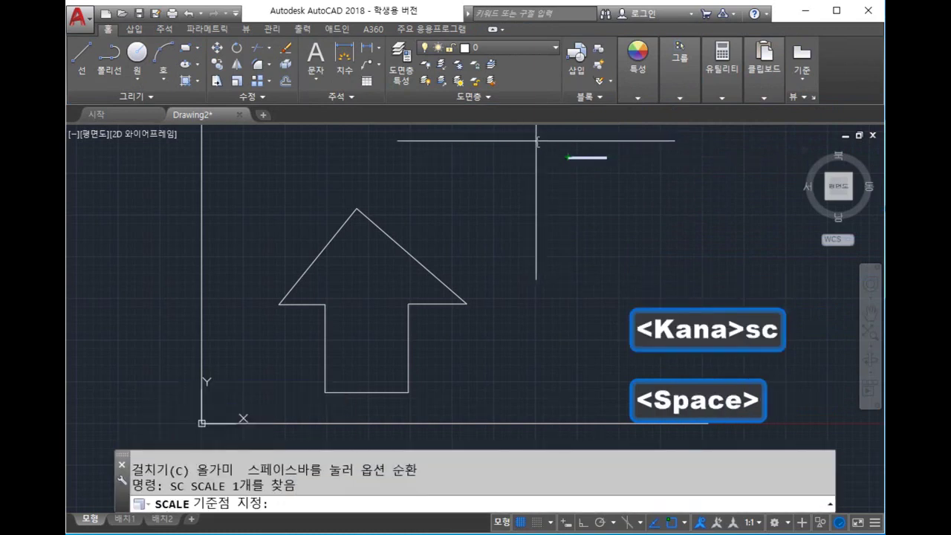
pyautogui.click(568, 155)
pyautogui.write('10')
pyautogui.press('space')
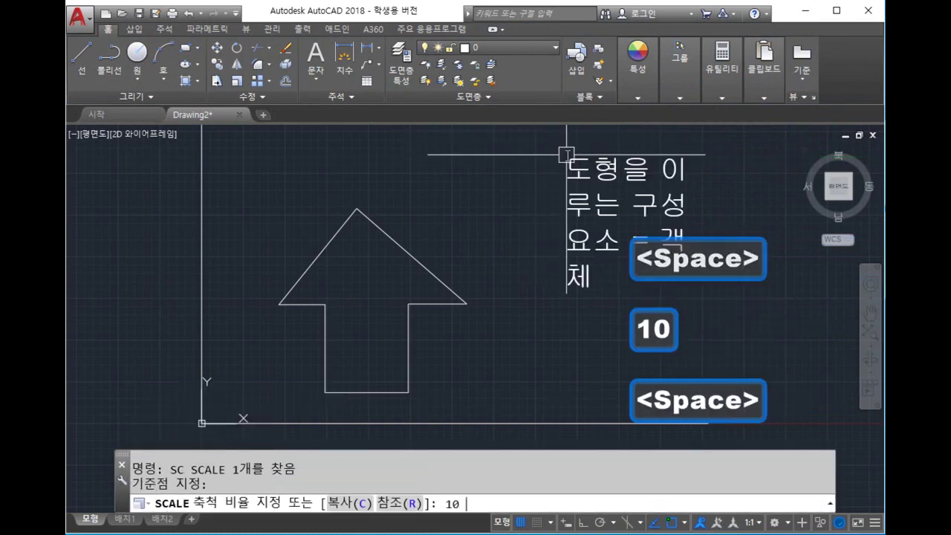
# Widen the text's frame so that the wording wraps onto two lines
pyautogui.click(692, 175)
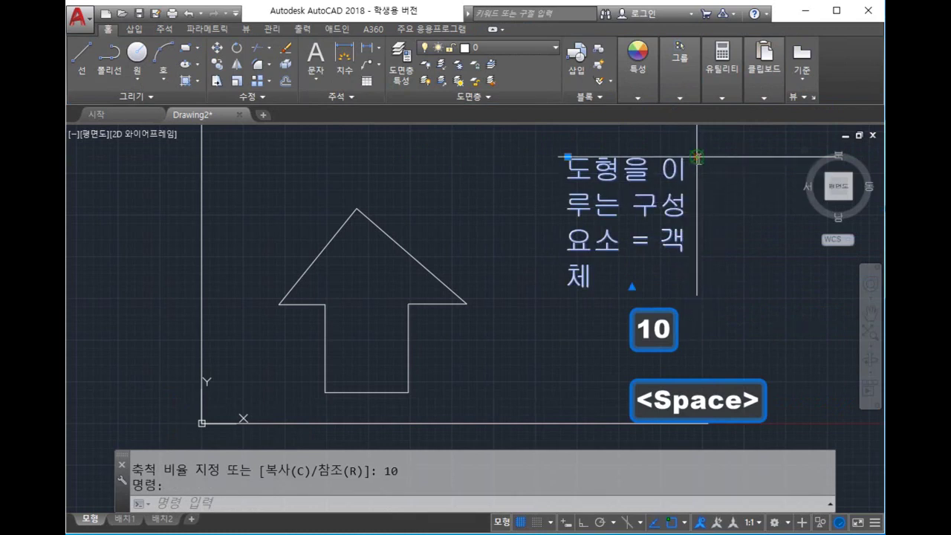
pyautogui.click(696, 157)
pyautogui.press('Escape')
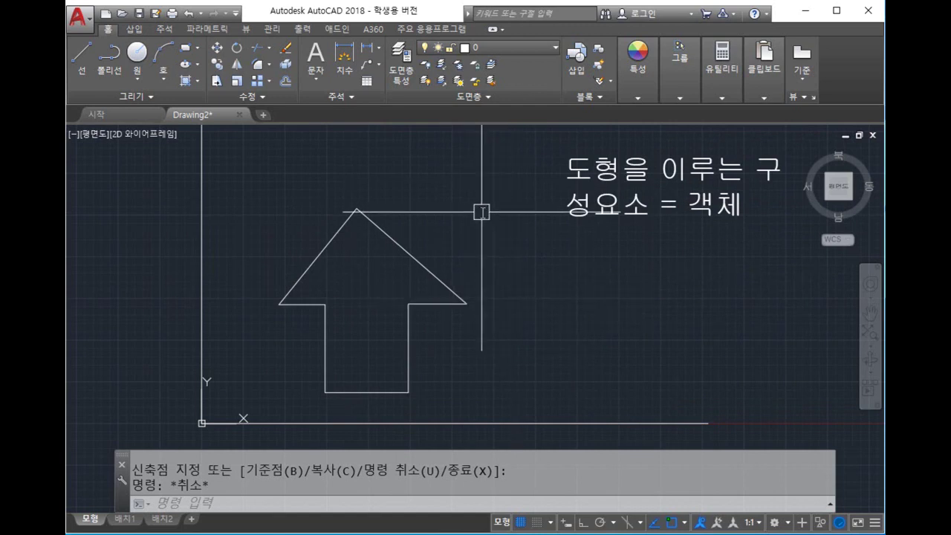
# Select all of the arrow's lines with a crossing window and clear the selection
pyautogui.moveTo(454, 419); pyautogui.dragTo(451, 406)
pyautogui.click(455, 413)
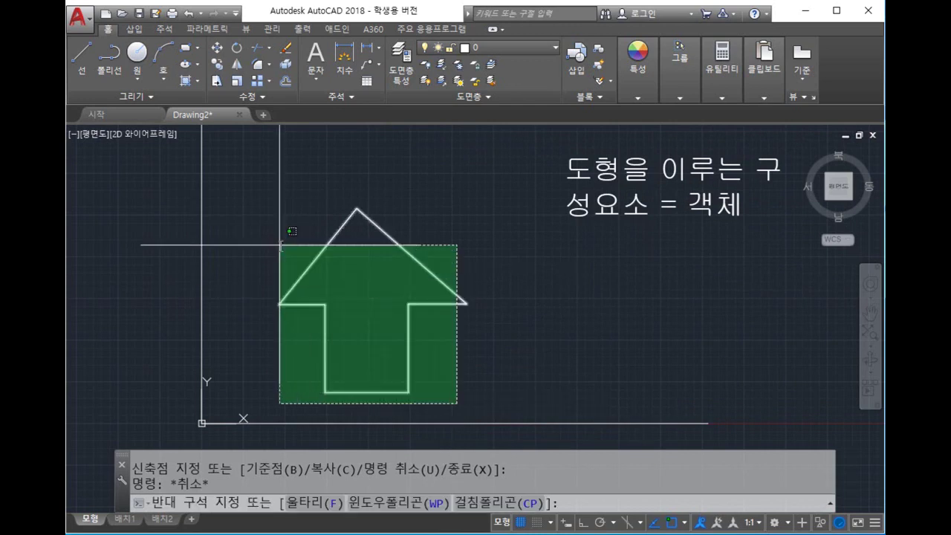
pyautogui.click(281, 204)
pyautogui.press('Escape')
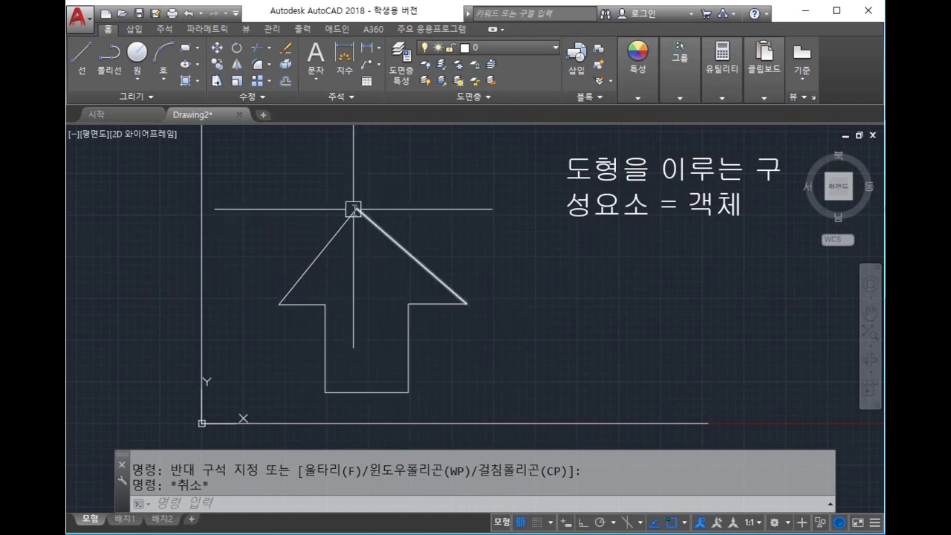
# Select the arrow's lines one by one around its outline to show they are separate objects, and clear the selection
pyautogui.click(312, 267)
pyautogui.click(309, 303)
pyautogui.click(322, 329)
pyautogui.click(347, 392)
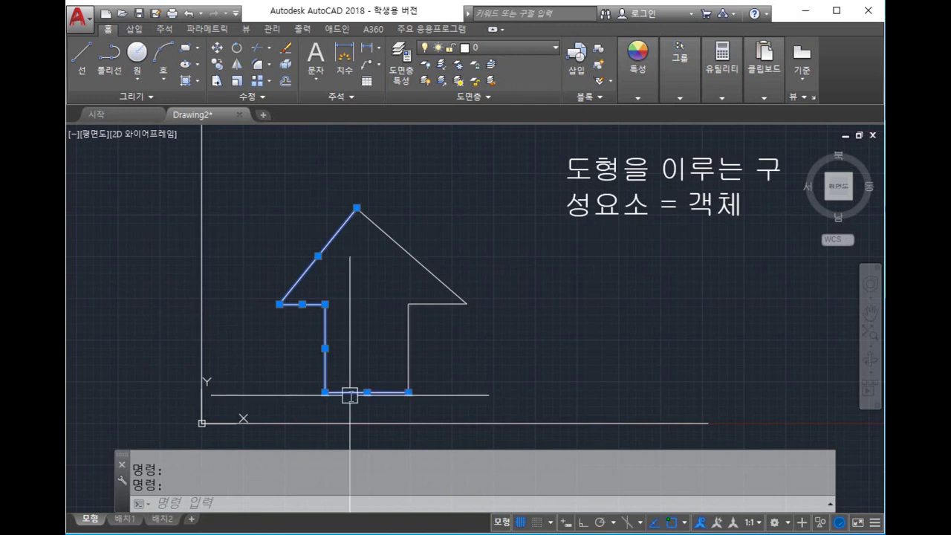
pyautogui.click(408, 354)
pyautogui.click(422, 269)
pyautogui.press('Escape')
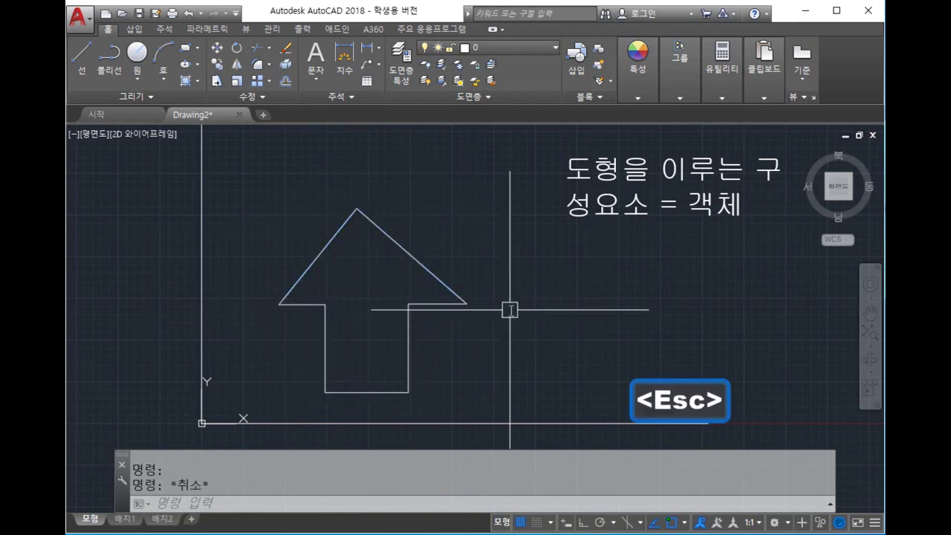
# Draw a circle by centre and radius overlapping the right slope of the arrowhead
pyautogui.click(137, 54)
pyautogui.click(457, 234)
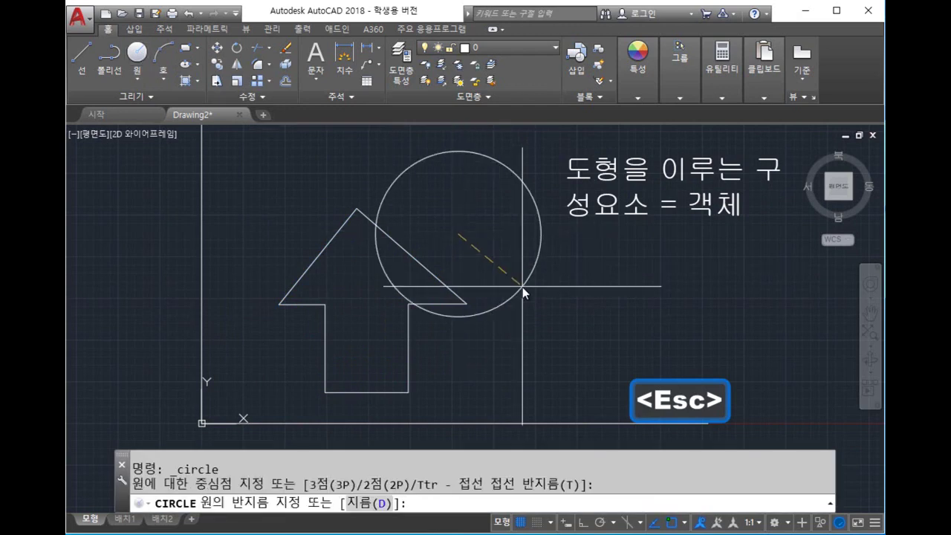
pyautogui.press('Escape')
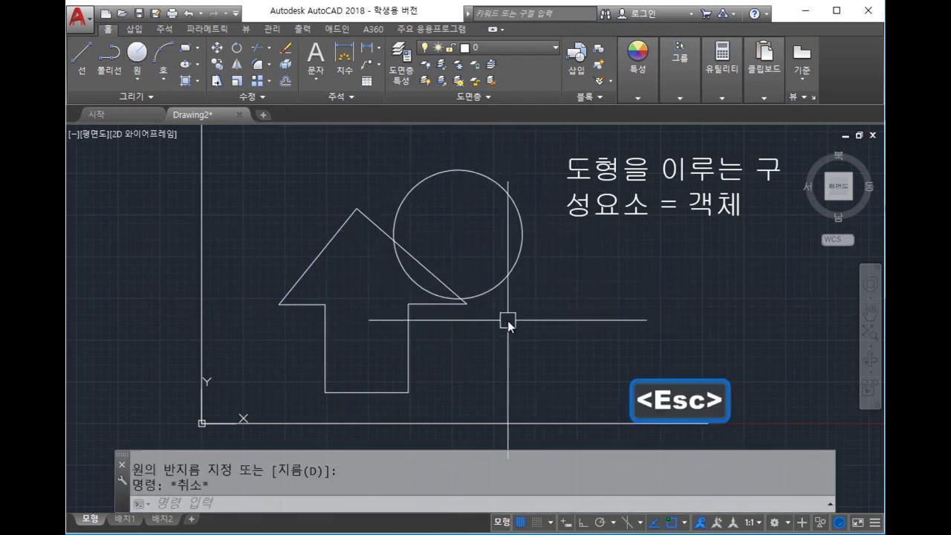
# Draw a rectangle from two opposite corners, overlapping the right half of the arrow and the lower part of the circle
pyautogui.click(186, 48)
pyautogui.click(369, 258)
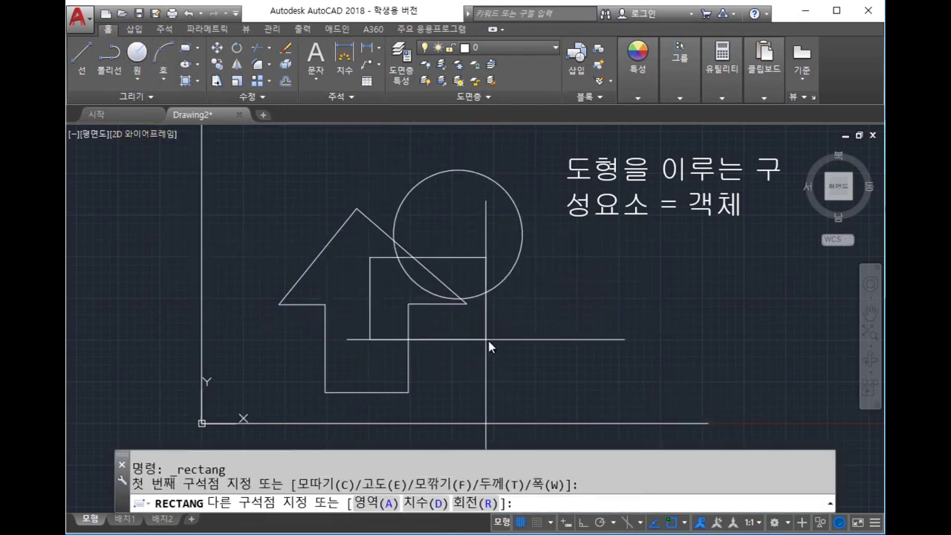
pyautogui.click(550, 380)
pyautogui.press('Escape')
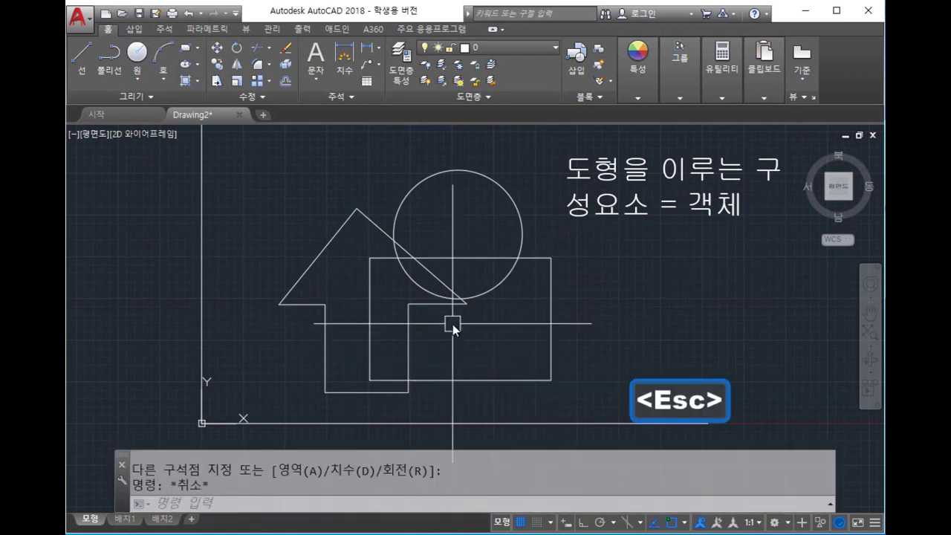
# Select the rectangle by one edge several times to show it is a single object, clearing the selection each time
pyautogui.click(543, 310)
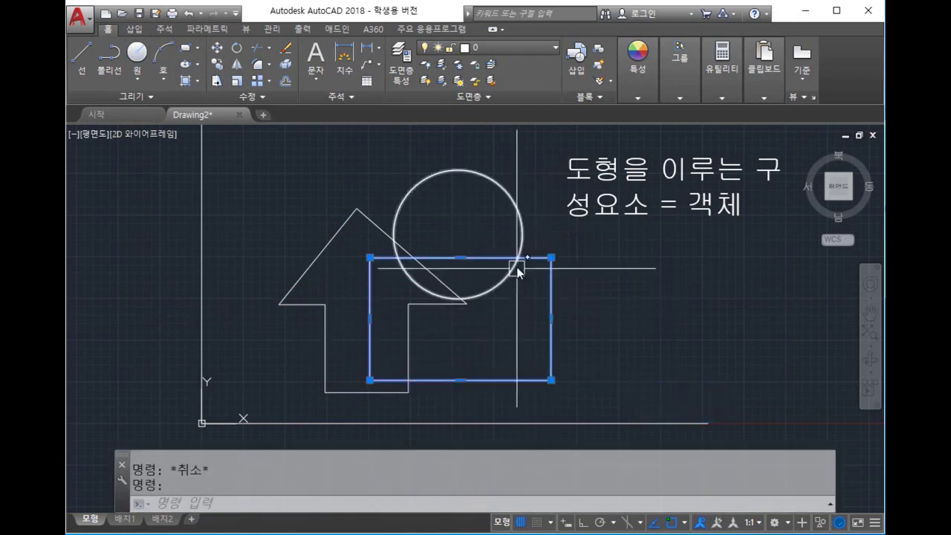
pyautogui.press('Escape')
pyautogui.press('Escape')
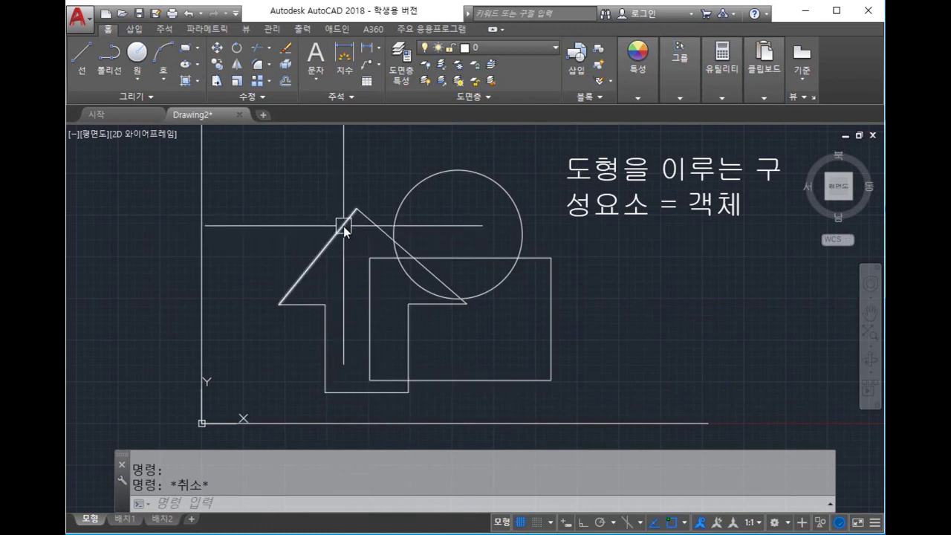
pyautogui.click(549, 302)
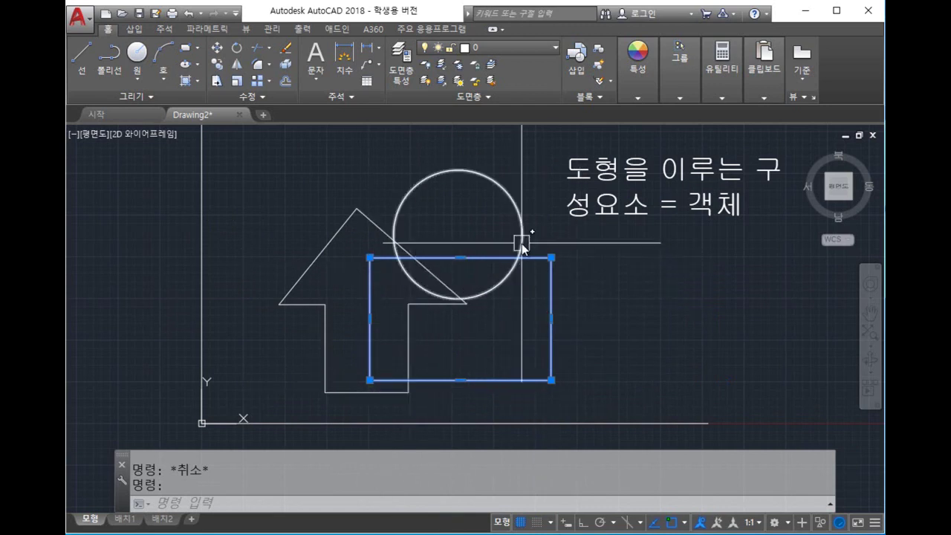
pyautogui.press('Escape')
pyautogui.click(550, 273)
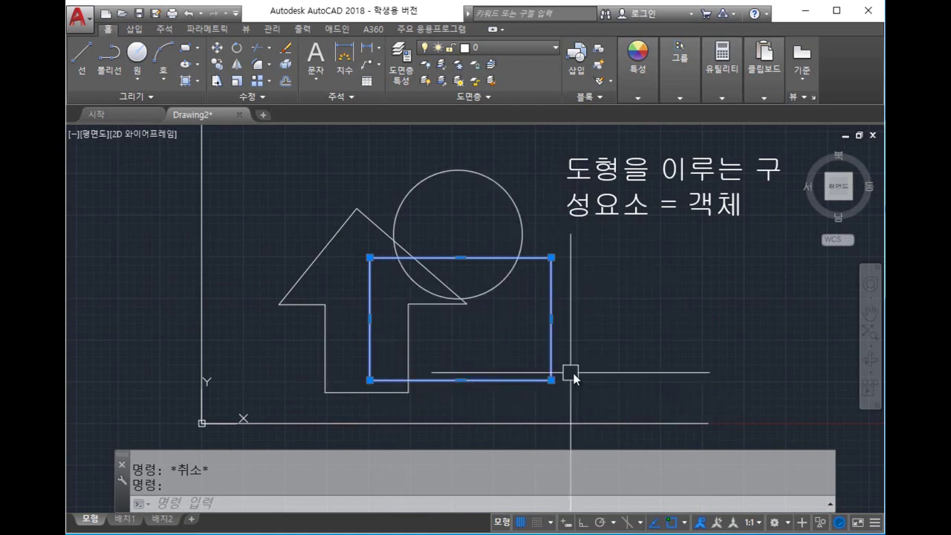
pyautogui.press('Escape')
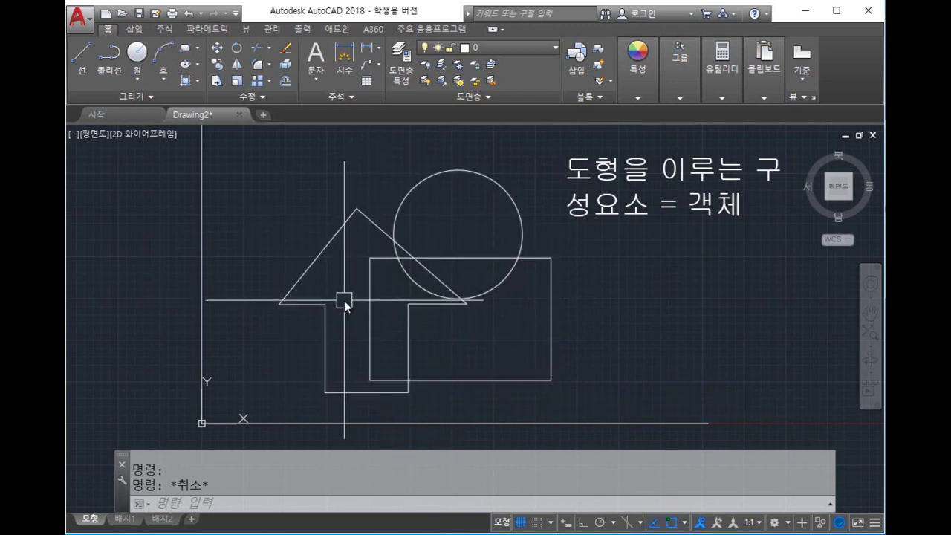
# Select all of the arrow's lines with an enclosing window from its upper left to its lower right, and clear the selection
pyautogui.click(251, 174)
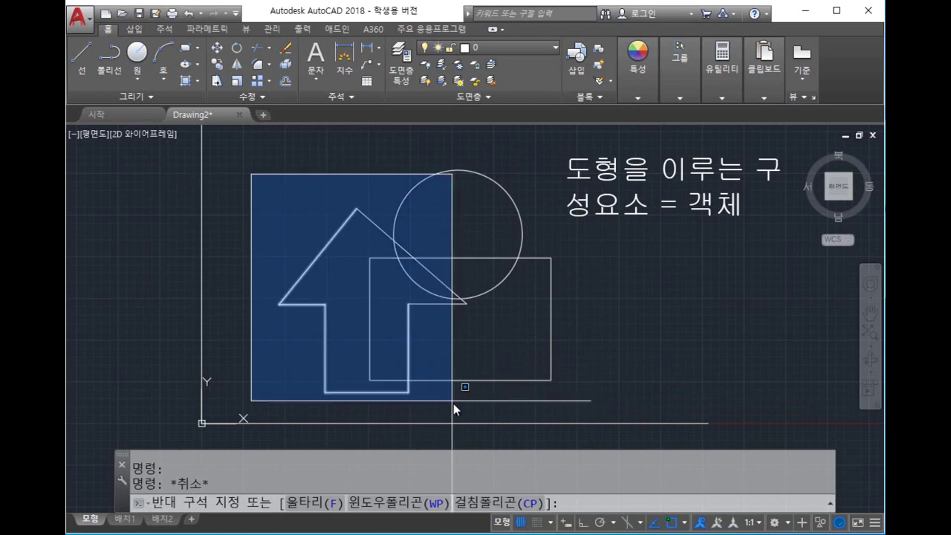
pyautogui.click(488, 417)
pyautogui.press('Escape')
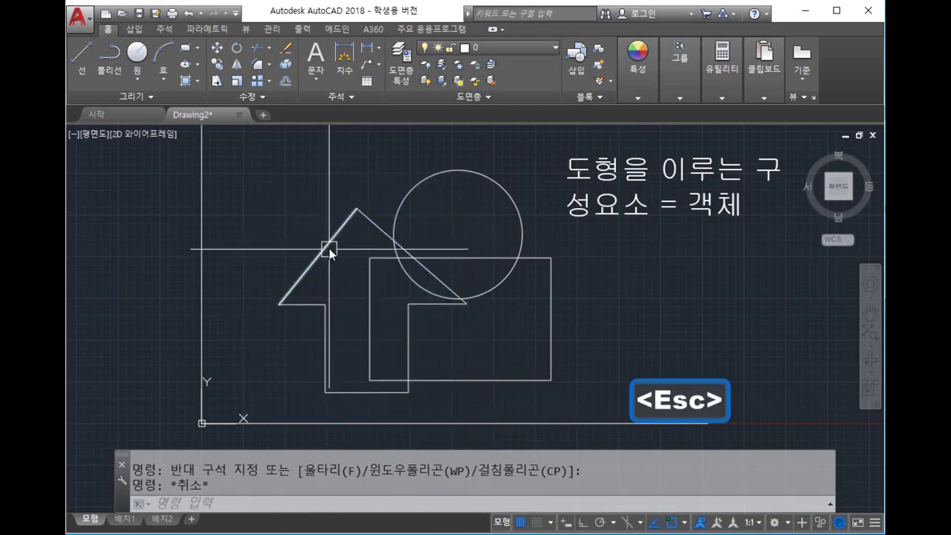